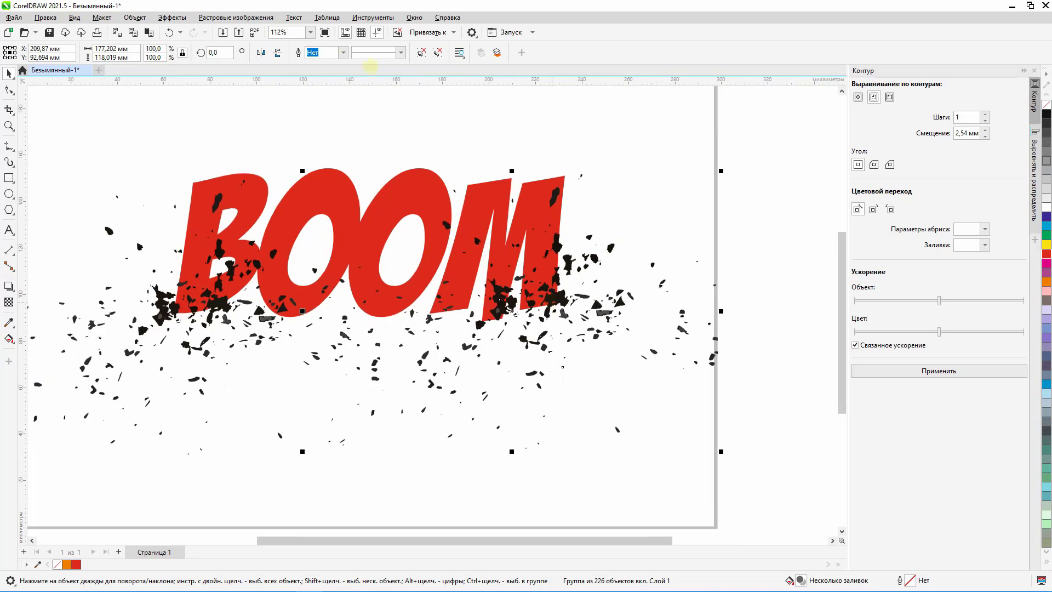
Mirror the debris group over the letter M horizontally and move it up onto the letter's upper half
{"action": "left_click", "coordinate": [263, 54]}
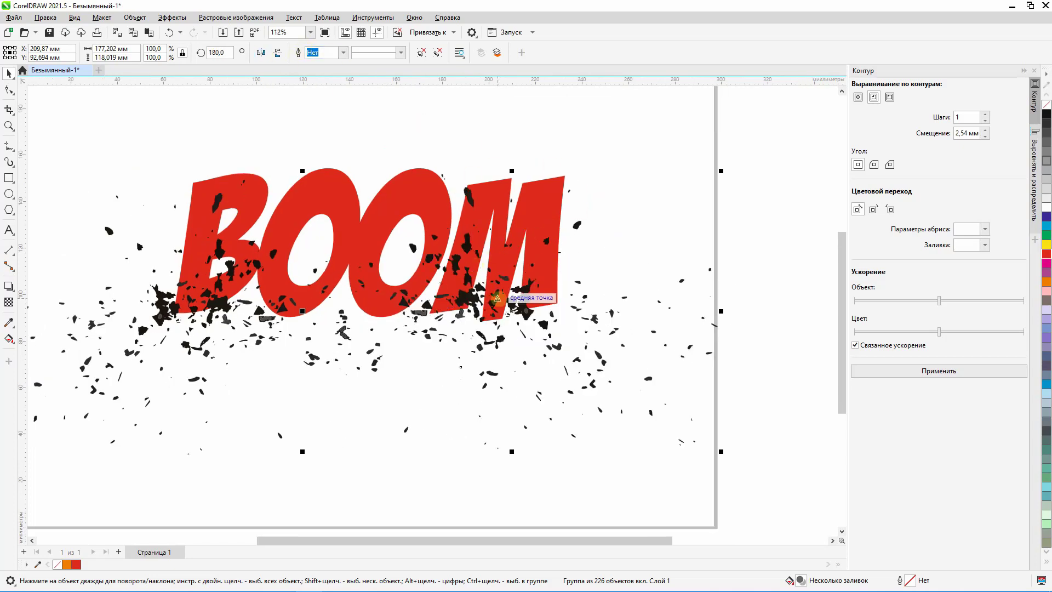
{"action": "left_click_drag", "start_coordinate": [517, 307], "coordinate": [536, 206]}
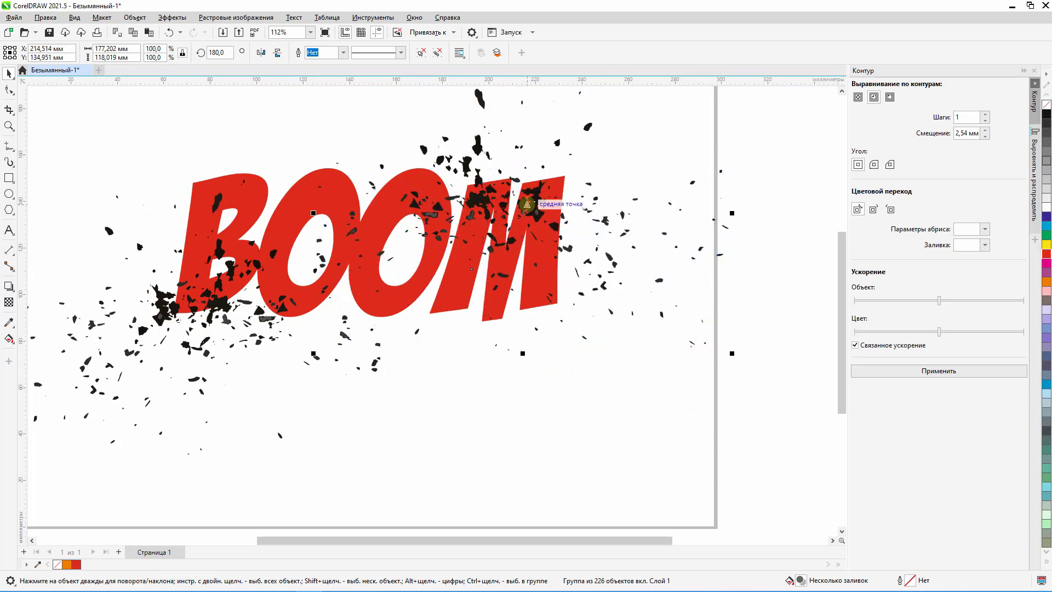
{"action": "scroll", "coordinate": [536, 207], "scroll_direction": "down", "scroll_amount": 2}
{"action": "scroll", "coordinate": [532, 257], "scroll_direction": "up", "scroll_amount": 3}
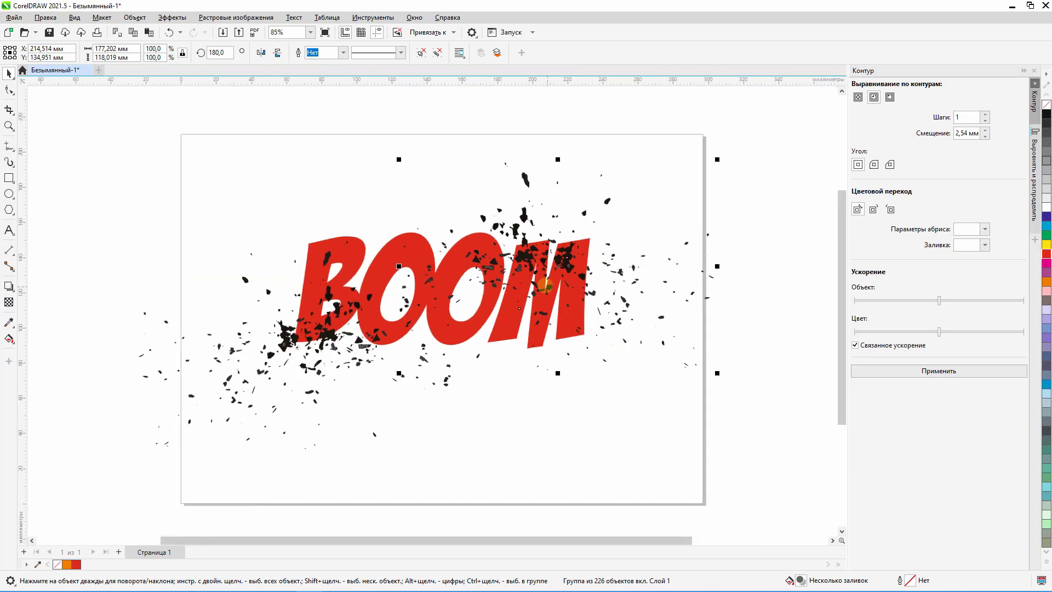
{"action": "left_click", "coordinate": [193, 346]}
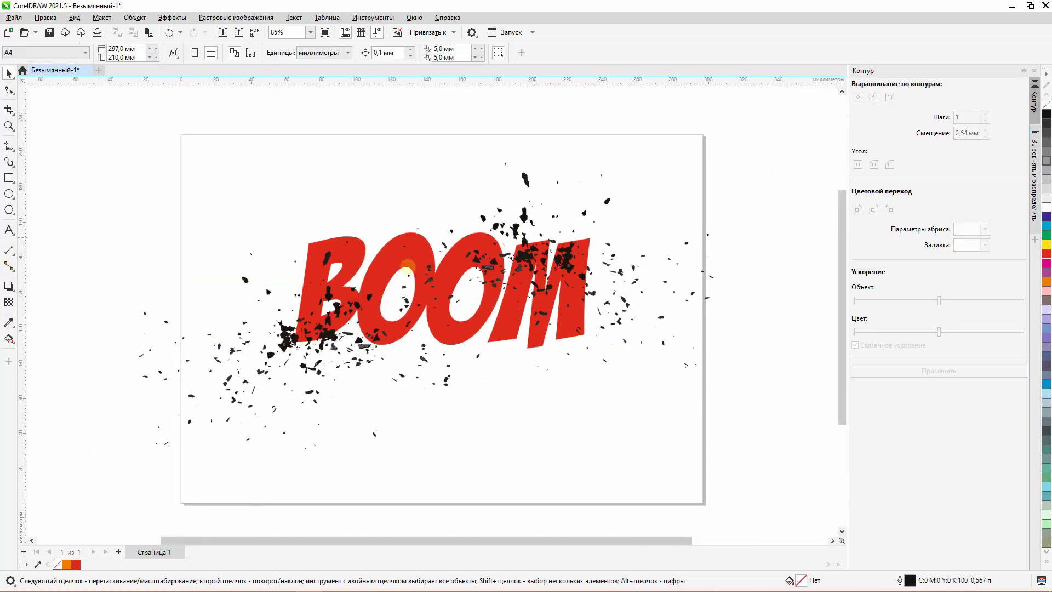
Try to subtract the two whole debris groups from the BOOM lettering with Back Minus Front
{"action": "scroll", "coordinate": [407, 267], "scroll_direction": "down", "scroll_amount": 3}
{"action": "scroll", "coordinate": [460, 257], "scroll_direction": "up", "scroll_amount": 3}
{"action": "scroll", "coordinate": [340, 376], "scroll_direction": "up", "scroll_amount": 1}
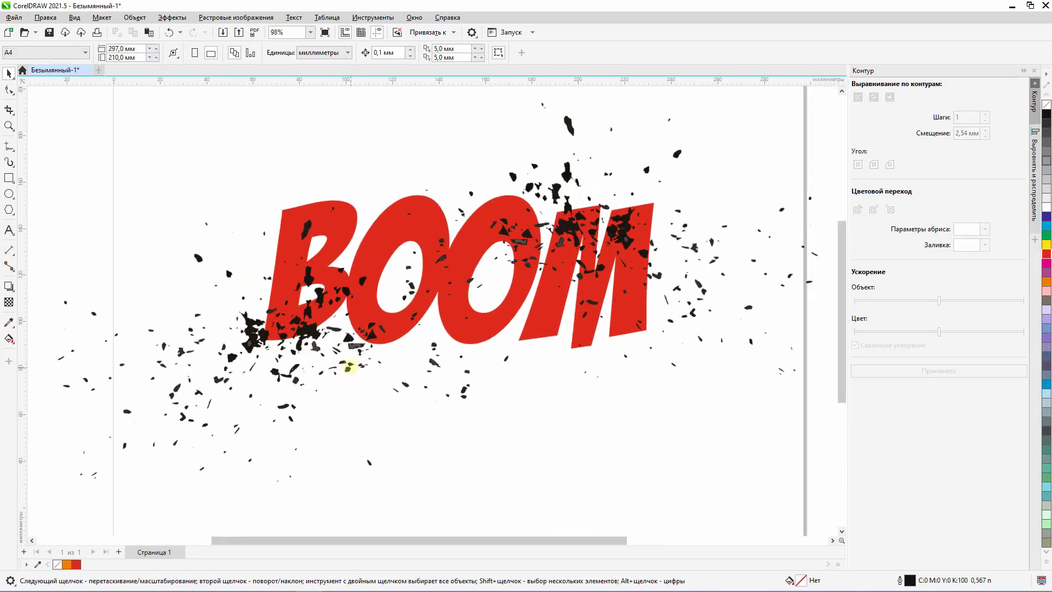
{"action": "scroll", "coordinate": [323, 310], "scroll_direction": "up", "scroll_amount": 1}
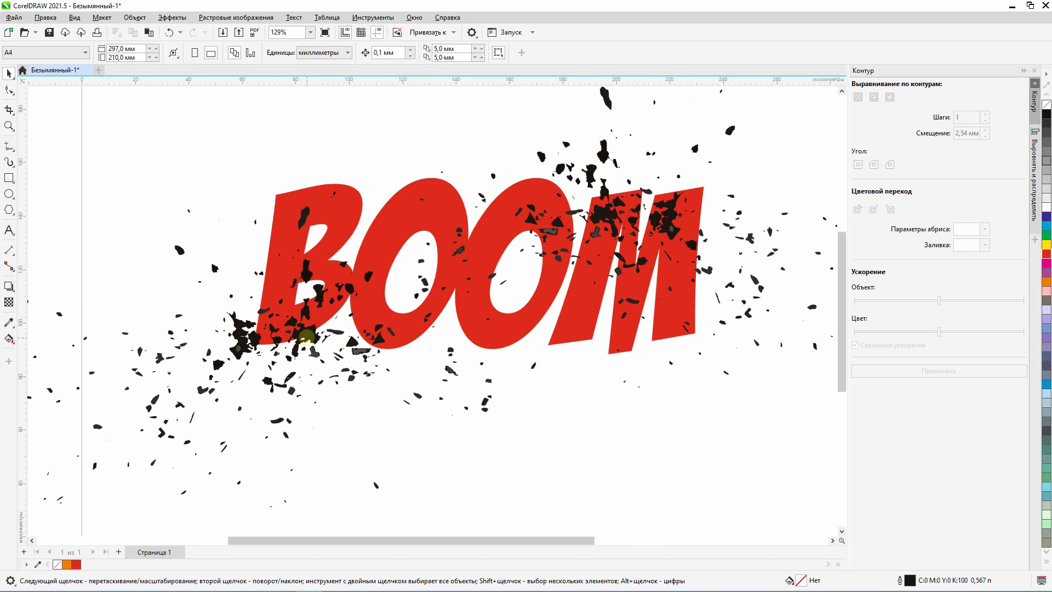
{"action": "left_click", "coordinate": [306, 335]}
{"action": "scroll", "coordinate": [307, 335], "scroll_direction": "down", "scroll_amount": 1}
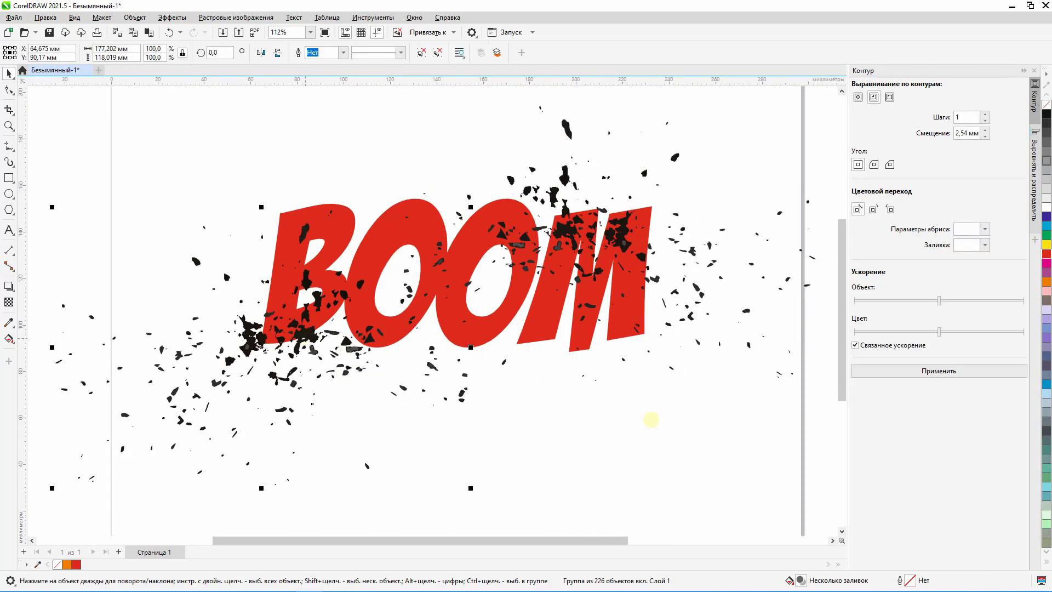
{"action": "left_click", "coordinate": [566, 173]}
{"action": "left_click", "coordinate": [580, 420]}
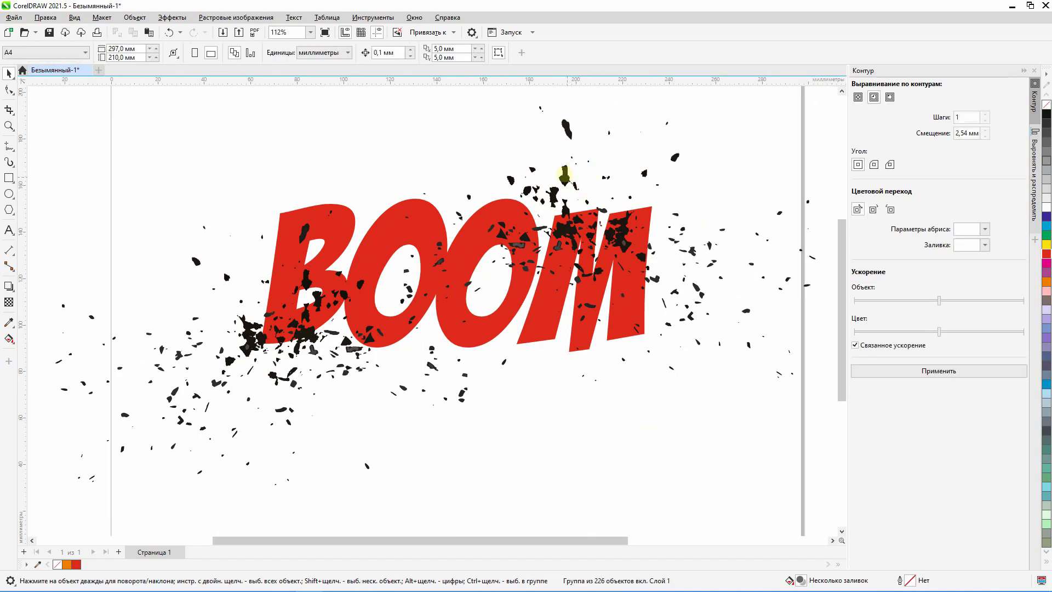
{"action": "left_click", "coordinate": [565, 174]}
{"action": "left_click", "coordinate": [348, 223], "text": "shift"}
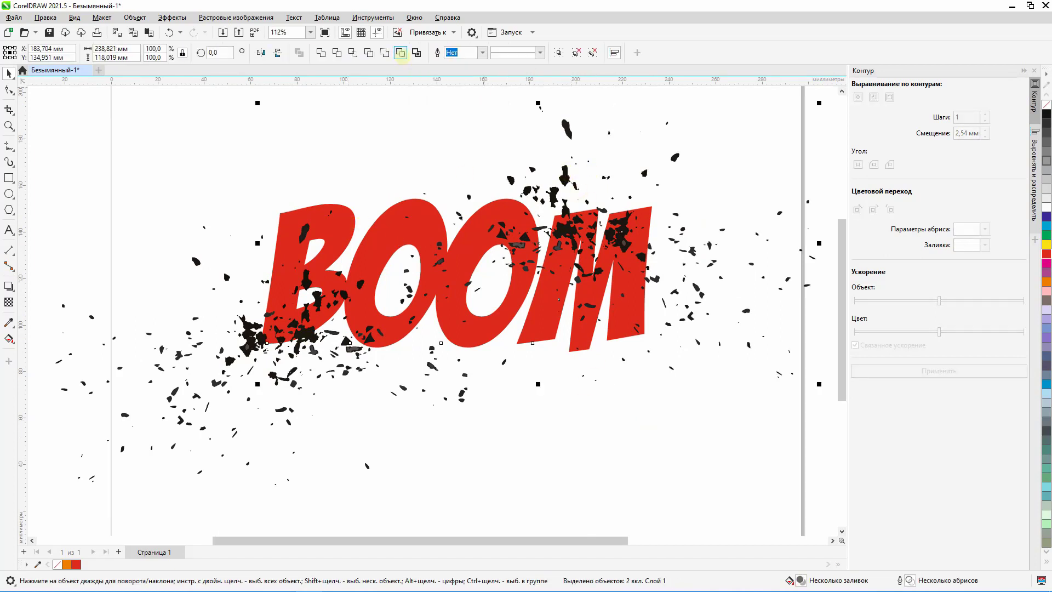
{"action": "left_click", "coordinate": [400, 52]}
{"action": "left_click", "coordinate": [405, 154]}
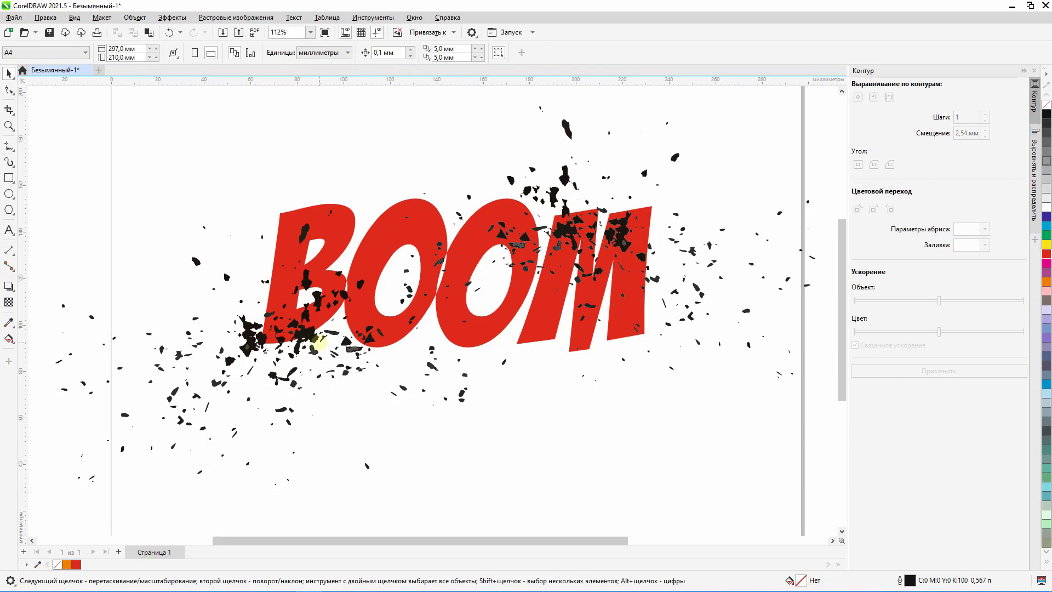
{"action": "left_click", "coordinate": [312, 337]}
{"action": "left_click", "coordinate": [347, 219], "text": "shift"}
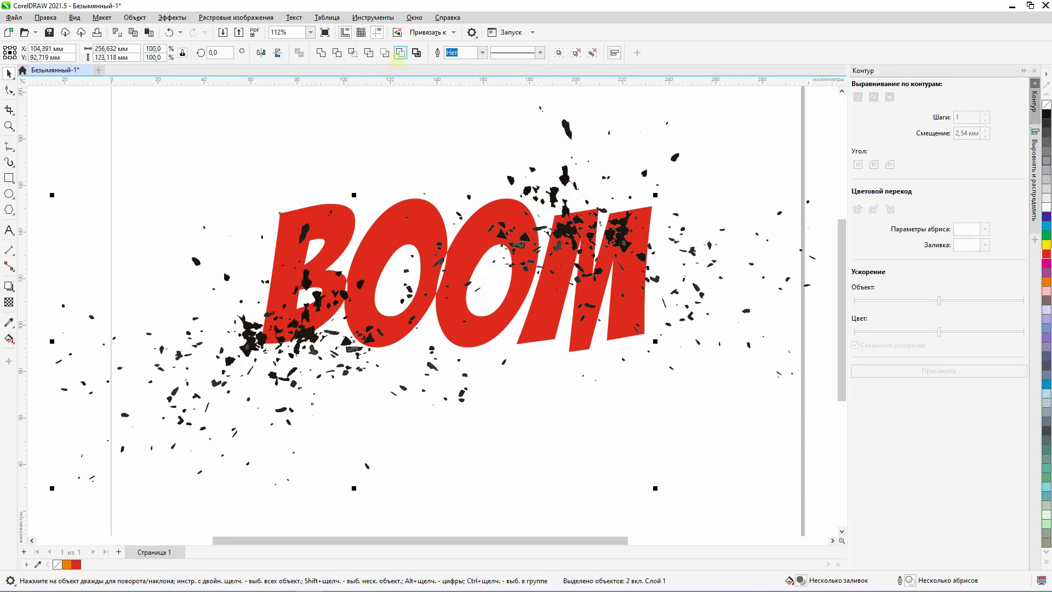
{"action": "left_click", "coordinate": [413, 203]}
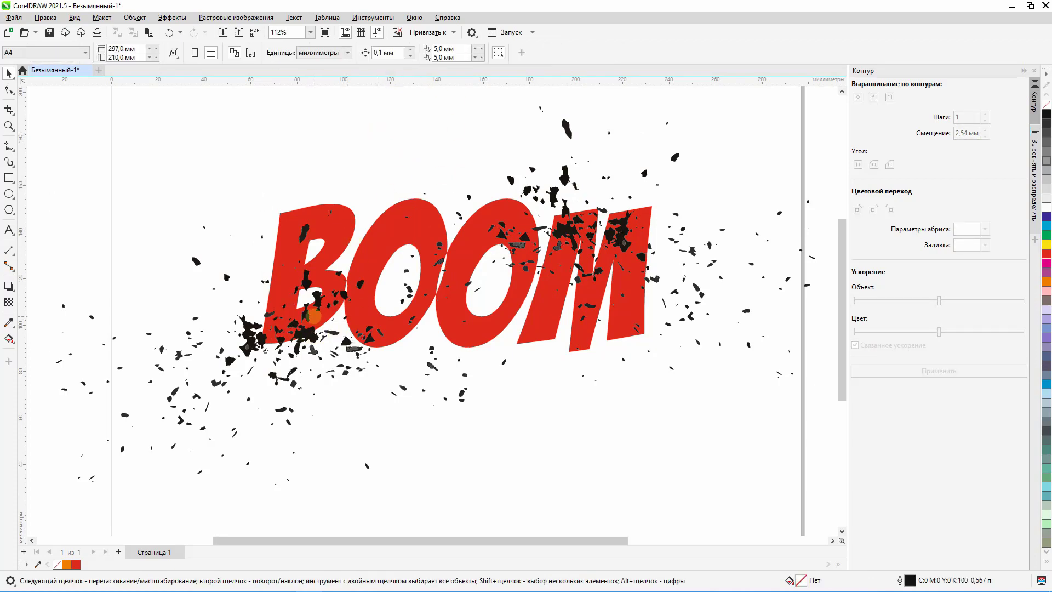
Cut two individual shards over the letter B's stem and counter out of the lettering with Back Minus Front
{"action": "scroll", "coordinate": [312, 316], "scroll_direction": "up", "scroll_amount": 3}
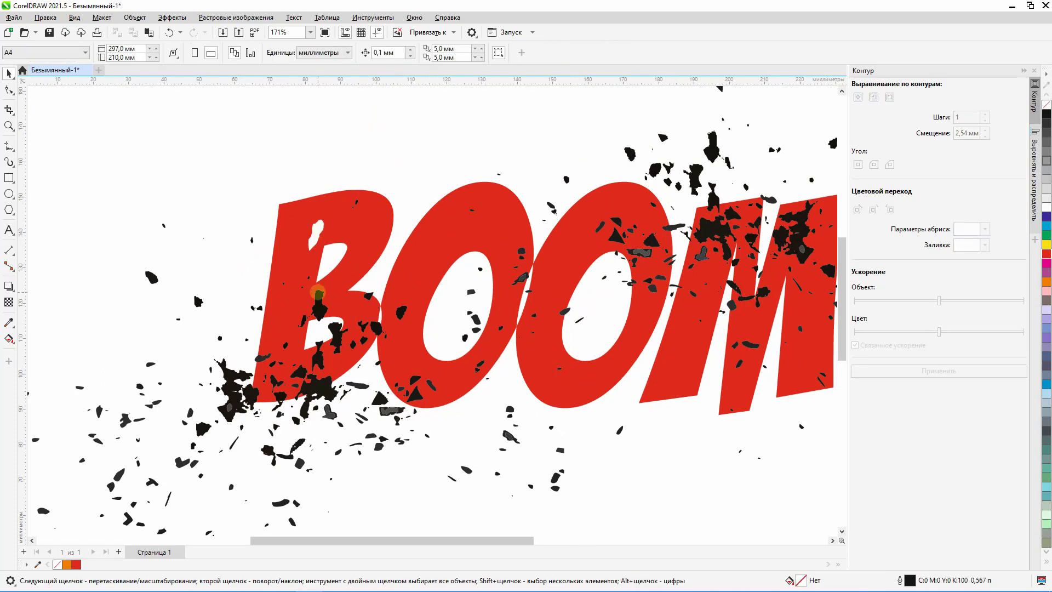
{"action": "scroll", "coordinate": [318, 293], "scroll_direction": "up", "scroll_amount": 5}
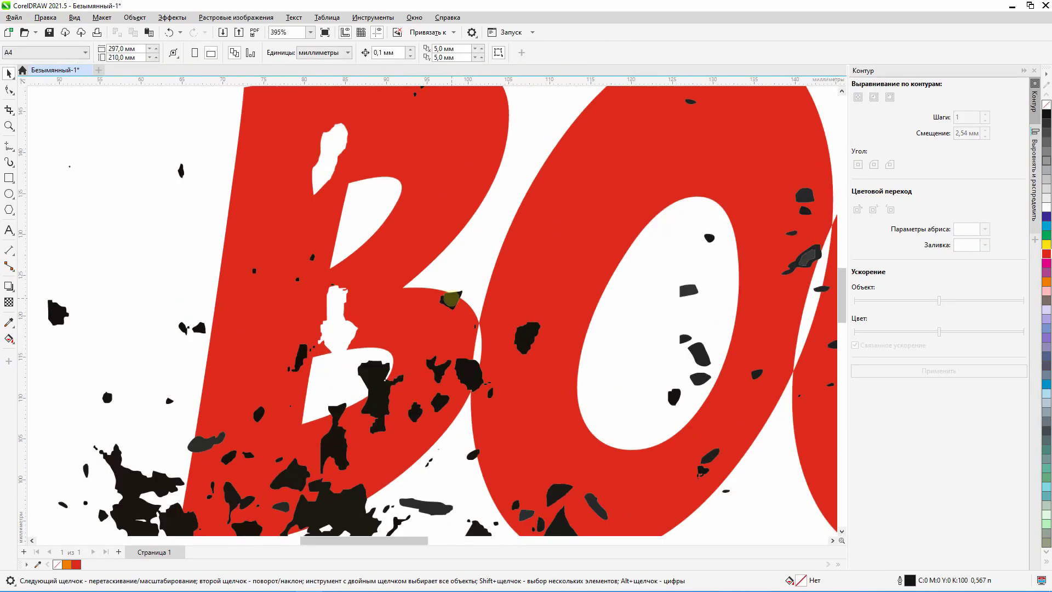
{"action": "left_click", "coordinate": [450, 299]}
{"action": "left_click", "coordinate": [469, 375]}
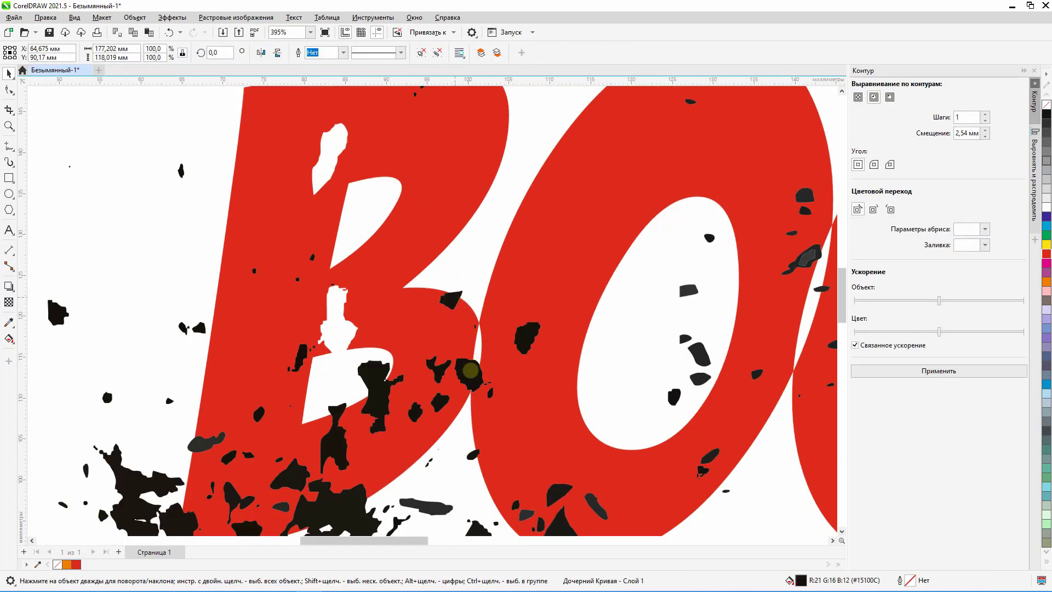
{"action": "key", "text": "ctrl+z"}
{"action": "key", "text": "ctrl+z"}
{"action": "scroll", "coordinate": [362, 308], "scroll_direction": "down", "scroll_amount": 8}
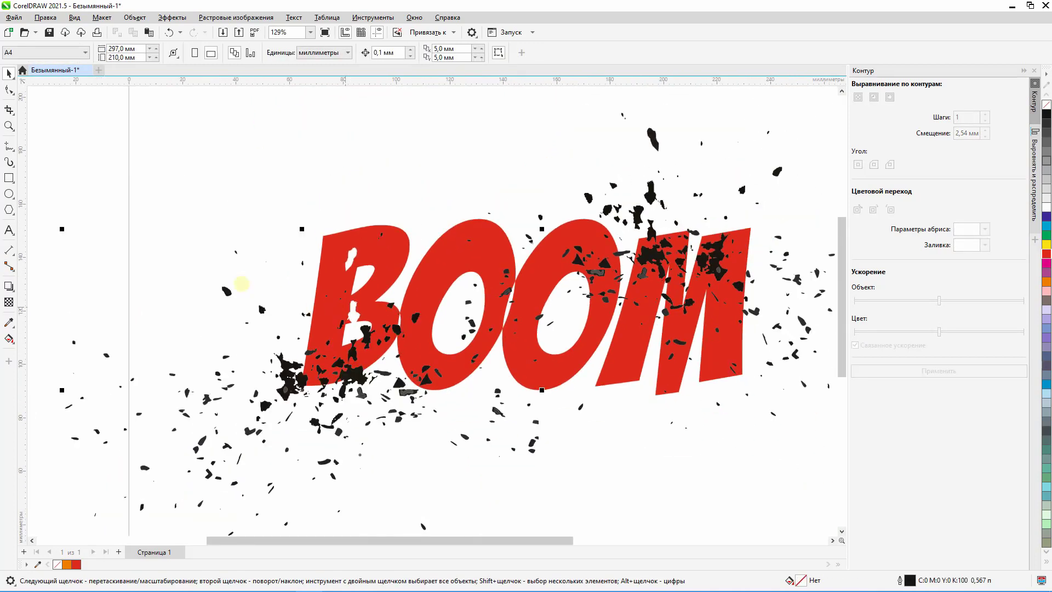
Ungroup all objects in both debris groups, the lower one at the B and the upper one at the M
{"action": "left_click", "coordinate": [354, 375]}
{"action": "scroll", "coordinate": [413, 145], "scroll_direction": "down", "scroll_amount": 3}
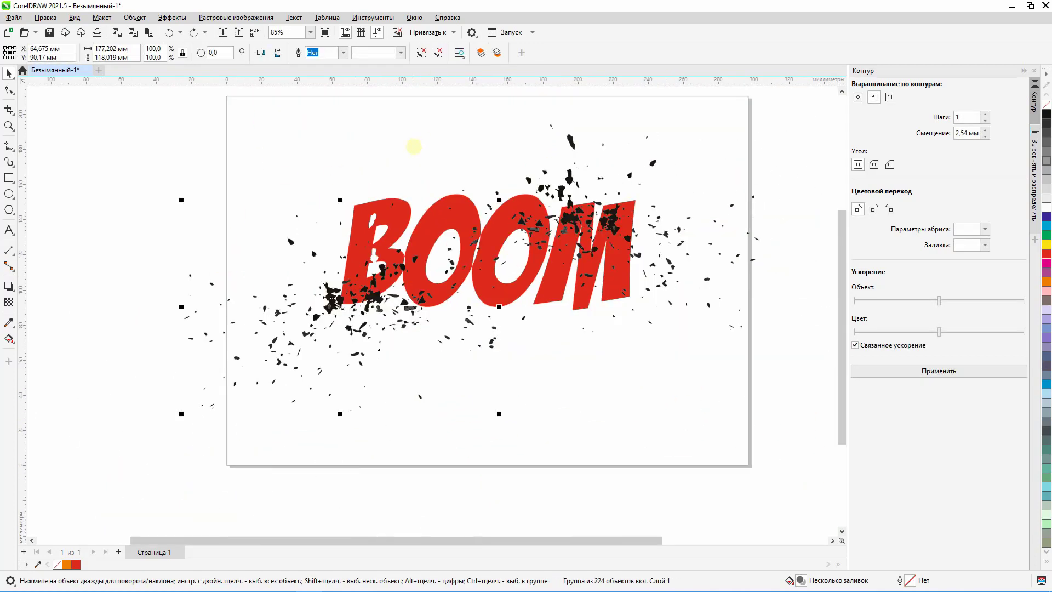
{"action": "left_click", "coordinate": [437, 53]}
{"action": "left_click", "coordinate": [570, 174]}
{"action": "left_click", "coordinate": [437, 53]}
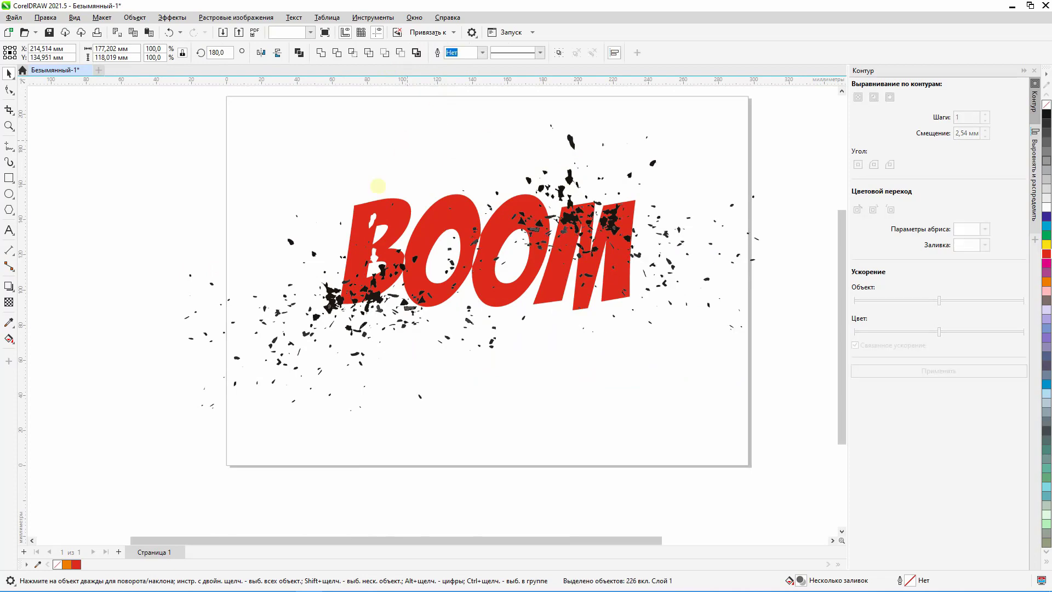
{"action": "left_click", "coordinate": [378, 184]}
Select the large shards over the letter B's lower half together and subtract them from the lettering
{"action": "scroll", "coordinate": [375, 242], "scroll_direction": "up", "scroll_amount": 11}
{"action": "left_click", "coordinate": [385, 350]}
{"action": "left_click", "coordinate": [502, 359], "text": "shift"}
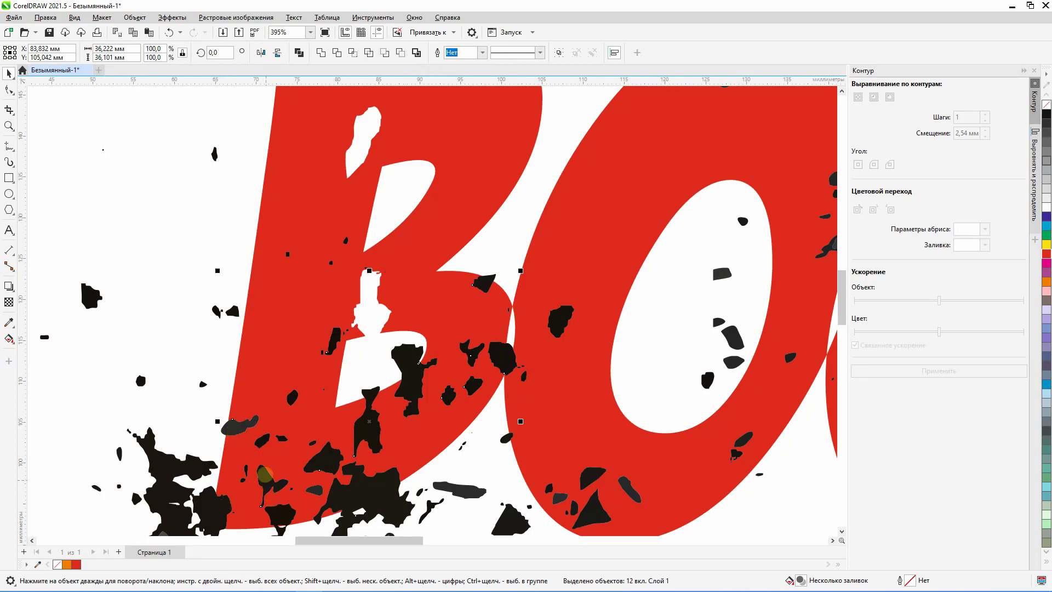
{"action": "scroll", "coordinate": [265, 473], "scroll_direction": "down", "scroll_amount": 5}
{"action": "key", "text": "Escape"}
{"action": "scroll", "coordinate": [299, 295], "scroll_direction": "down", "scroll_amount": 3}
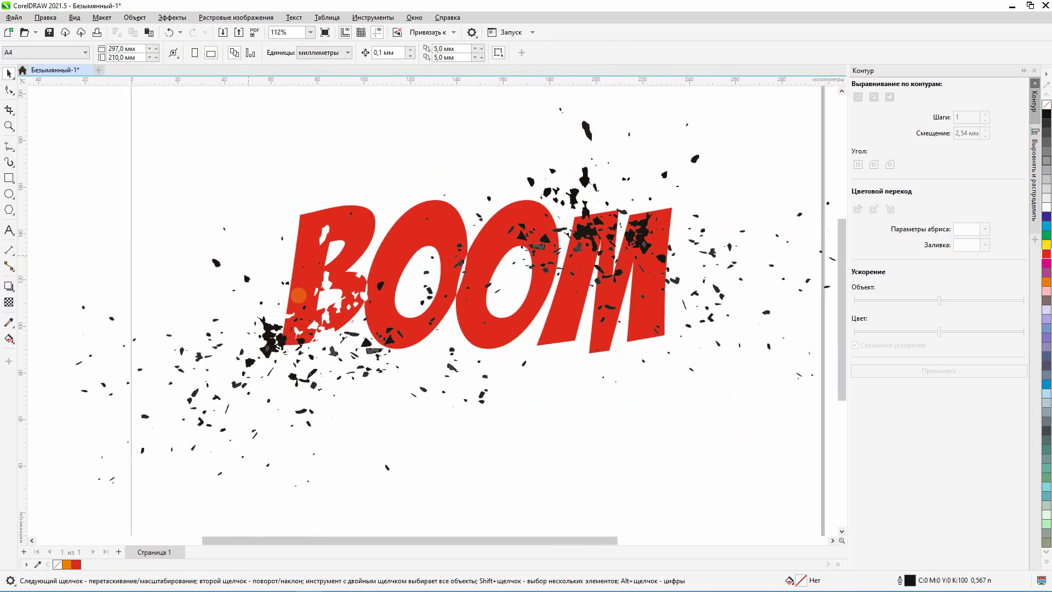
Cut the dark grey shard at the B's foot and the shard on its lower stem out of the lettering
{"action": "scroll", "coordinate": [299, 296], "scroll_direction": "up", "scroll_amount": 5}
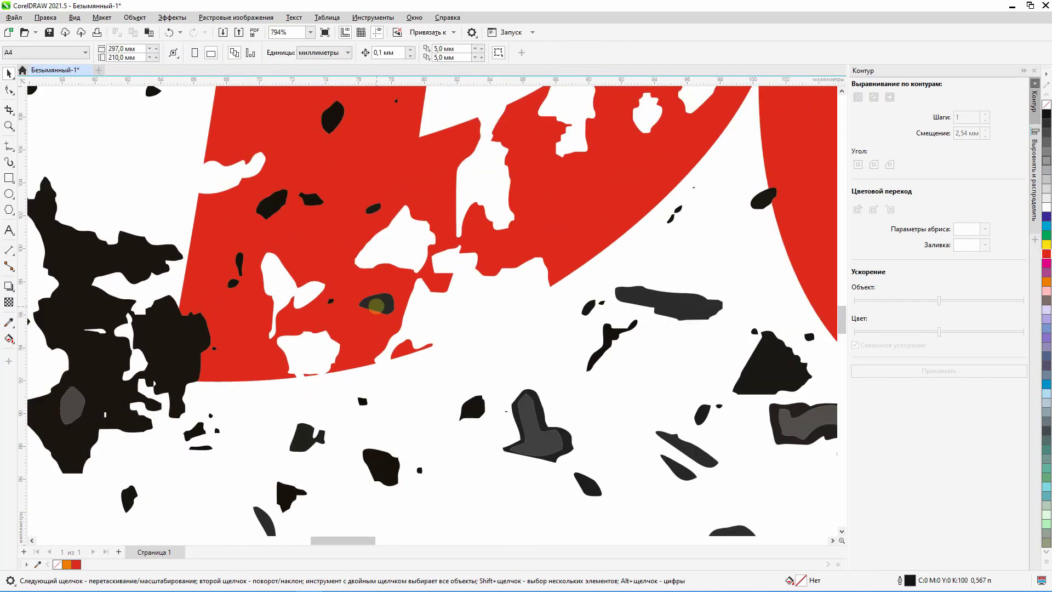
{"action": "left_click", "coordinate": [377, 306]}
{"action": "key", "text": "Delete"}
{"action": "scroll", "coordinate": [396, 316], "scroll_direction": "down", "scroll_amount": 3}
{"action": "scroll", "coordinate": [374, 202], "scroll_direction": "up", "scroll_amount": 2}
{"action": "left_click", "coordinate": [377, 326]}
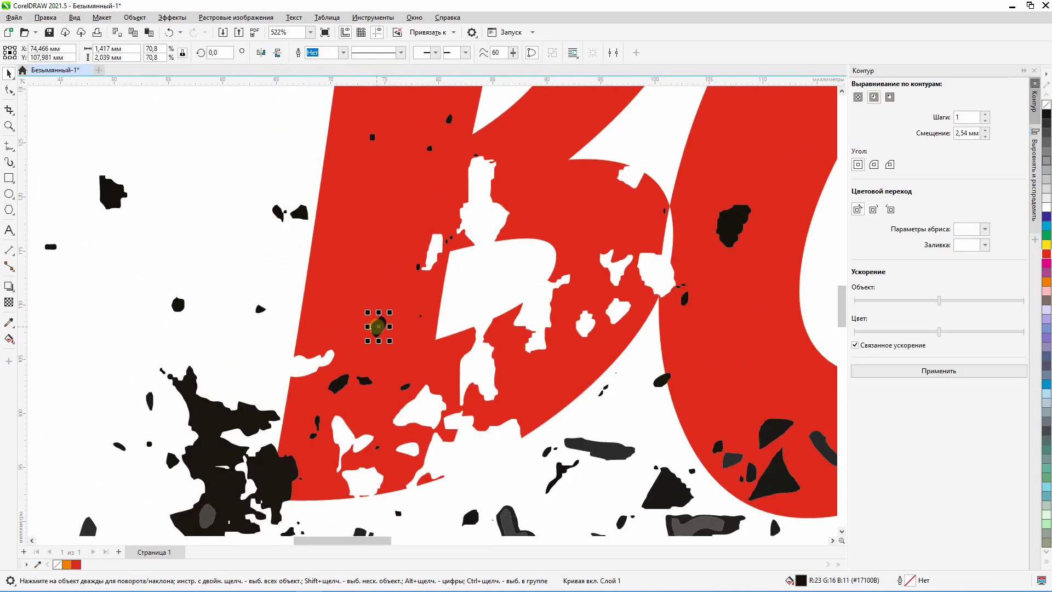
{"action": "key", "text": "Delete"}
{"action": "scroll", "coordinate": [373, 316], "scroll_direction": "down", "scroll_amount": 2}
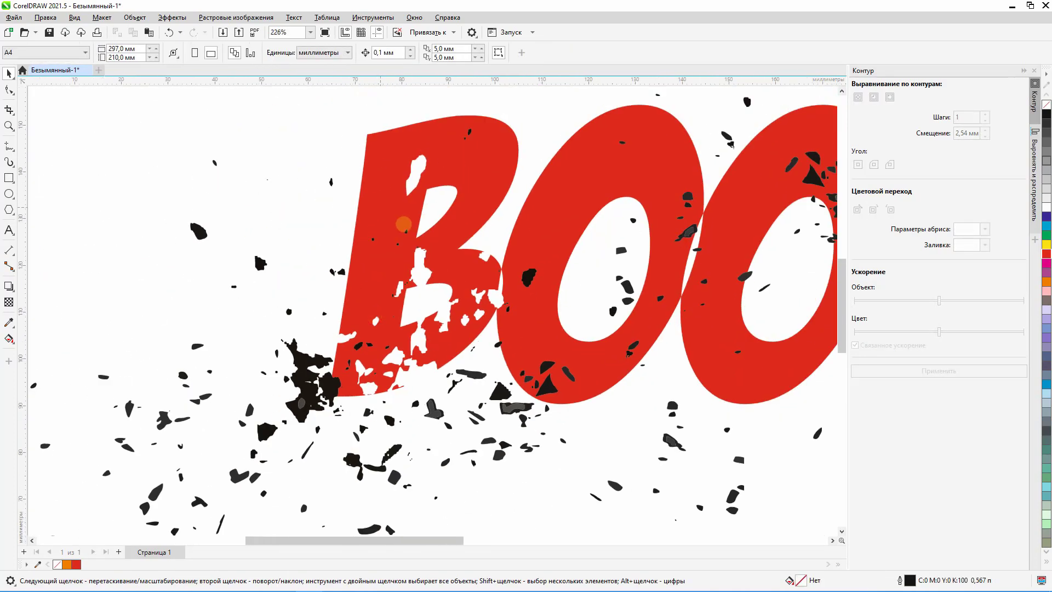
Cut the shard on the first O's outer side facing the B out of the lettering
{"action": "scroll", "coordinate": [461, 254], "scroll_direction": "up", "scroll_amount": 1}
{"action": "left_click", "coordinate": [566, 288]}
{"action": "key", "text": "Delete"}
Subtract the remaining small shards and the tiny speck at the letter B's foot from the lettering
{"action": "scroll", "coordinate": [323, 385], "scroll_direction": "up", "scroll_amount": 1}
{"action": "left_click", "coordinate": [361, 401]}
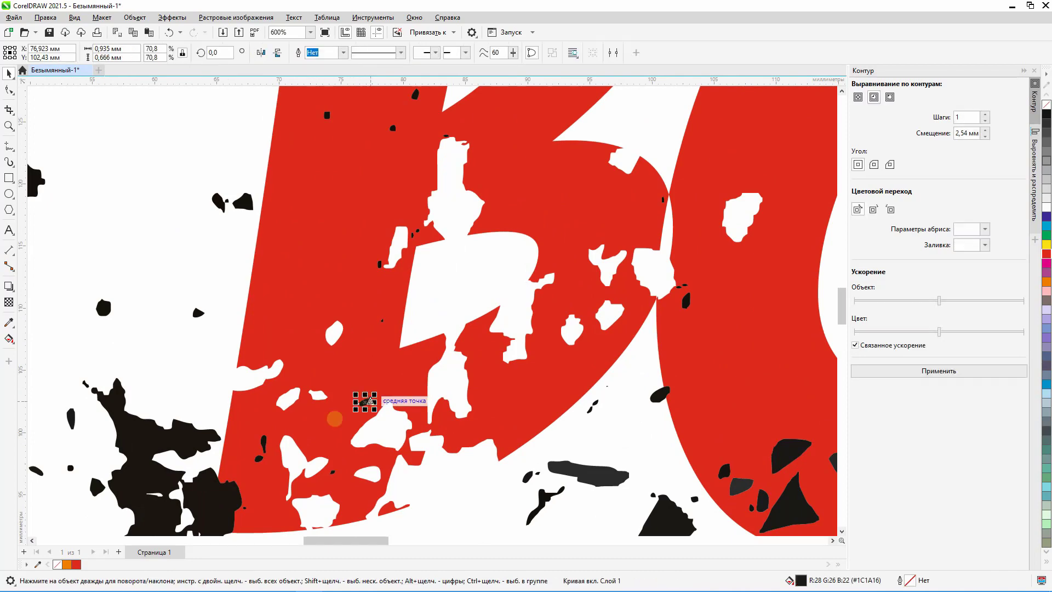
{"action": "key", "text": "Delete"}
{"action": "left_click", "coordinate": [264, 444]}
{"action": "key", "text": "Delete"}
{"action": "scroll", "coordinate": [264, 465], "scroll_direction": "up", "scroll_amount": 1}
{"action": "left_click", "coordinate": [255, 453]}
{"action": "key", "text": "Delete"}
{"action": "scroll", "coordinate": [430, 375], "scroll_direction": "down", "scroll_amount": 2}
{"action": "scroll", "coordinate": [359, 449], "scroll_direction": "up", "scroll_amount": 4}
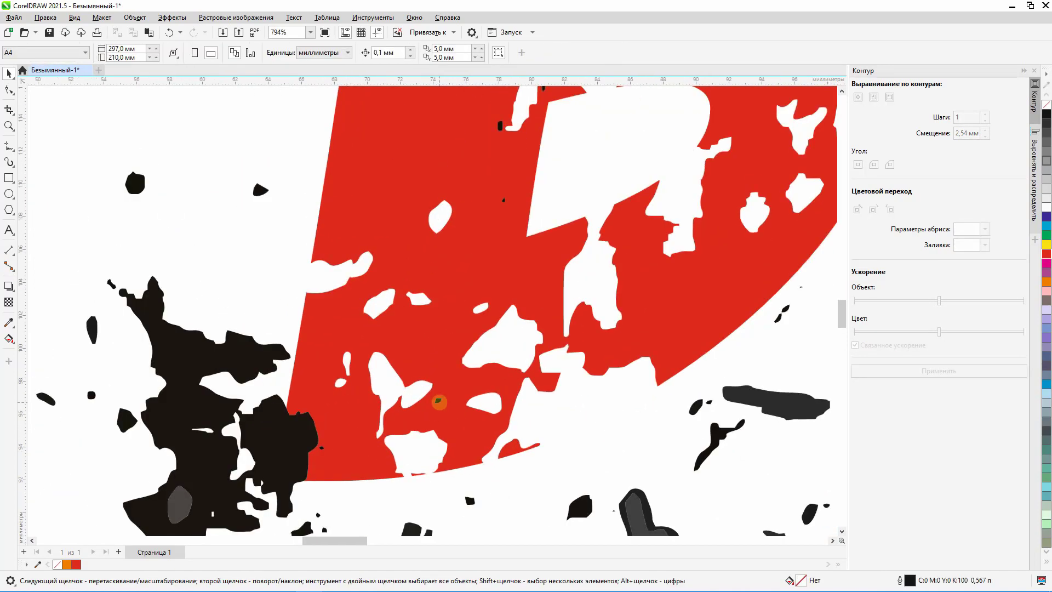
{"action": "left_click", "coordinate": [438, 402]}
{"action": "key", "text": "Delete"}
Cut the small specks on the middle of the B's stem, between its two counters, out of the lettering
{"action": "scroll", "coordinate": [449, 421], "scroll_direction": "down", "scroll_amount": 3}
{"action": "scroll", "coordinate": [472, 283], "scroll_direction": "down", "scroll_amount": 3}
{"action": "scroll", "coordinate": [474, 120], "scroll_direction": "up", "scroll_amount": 7}
{"action": "scroll", "coordinate": [444, 284], "scroll_direction": "up", "scroll_amount": 3}
{"action": "left_click", "coordinate": [323, 303]}
{"action": "key", "text": "Delete"}
{"action": "left_click", "coordinate": [500, 262]}
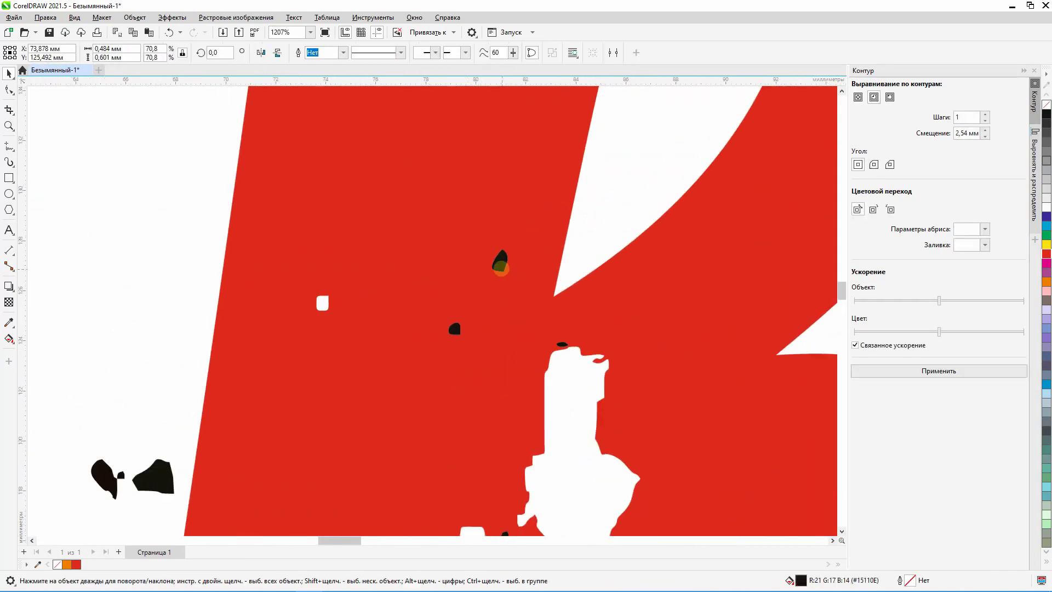
{"action": "key", "text": "Delete"}
{"action": "left_click", "coordinate": [454, 330]}
{"action": "key", "text": "Delete"}
{"action": "left_click", "coordinate": [562, 343]}
{"action": "scroll", "coordinate": [450, 386], "scroll_direction": "up", "scroll_amount": 3}
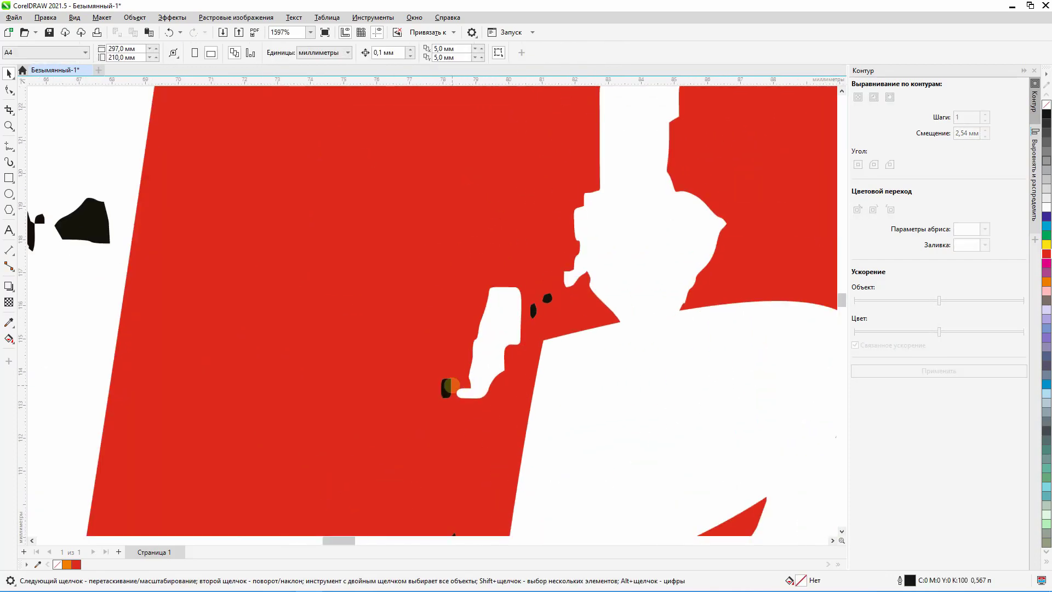
Subtract the tiny specks beside the B's lower counter from the lettering
{"action": "left_click", "coordinate": [547, 297]}
{"action": "key", "text": "Delete"}
{"action": "left_click", "coordinate": [533, 310]}
{"action": "key", "text": "Delete"}
{"action": "scroll", "coordinate": [533, 310], "scroll_direction": "down", "scroll_amount": 4}
{"action": "scroll", "coordinate": [528, 383], "scroll_direction": "up", "scroll_amount": 5}
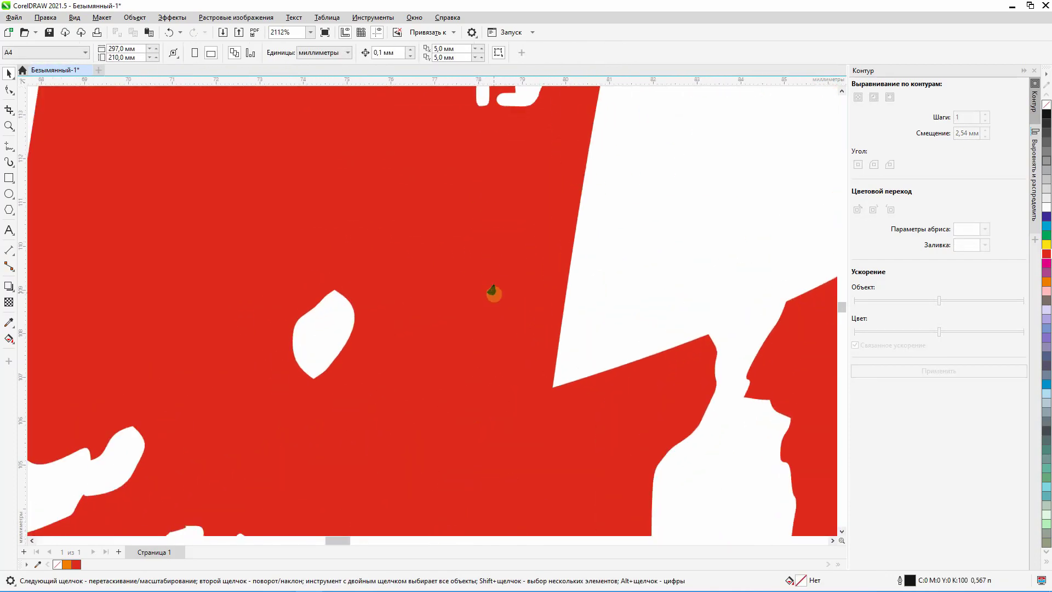
{"action": "left_click", "coordinate": [493, 293]}
{"action": "key", "text": "Delete"}
Cut the small shards where the B meets the first O out of the lettering
{"action": "scroll", "coordinate": [500, 242], "scroll_direction": "down", "scroll_amount": 3}
{"action": "scroll", "coordinate": [520, 257], "scroll_direction": "up", "scroll_amount": 3}
{"action": "scroll", "coordinate": [549, 275], "scroll_direction": "down", "scroll_amount": 2}
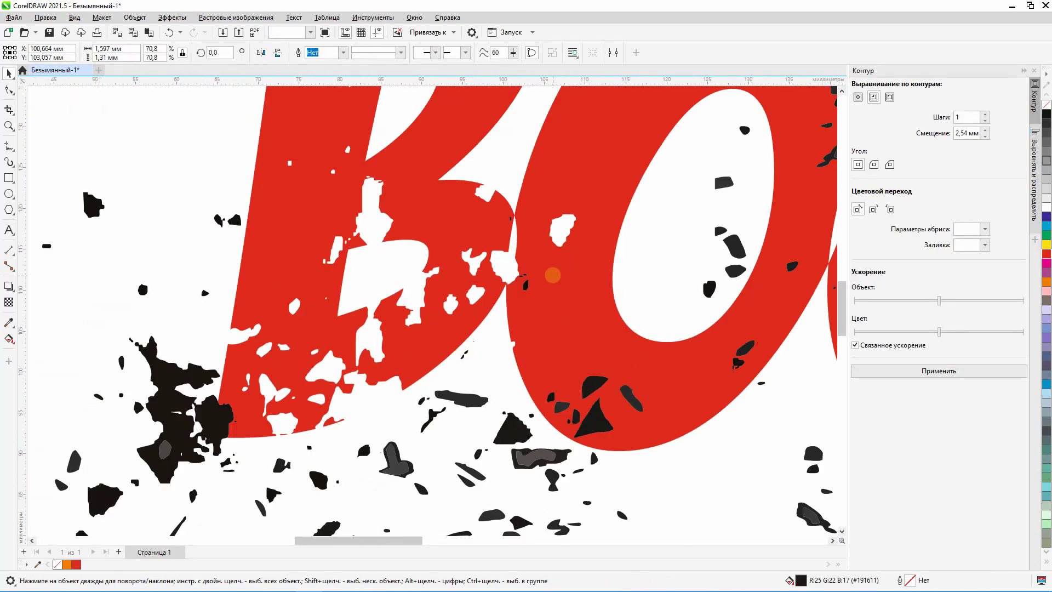
{"action": "scroll", "coordinate": [516, 286], "scroll_direction": "up", "scroll_amount": 2}
{"action": "scroll", "coordinate": [516, 286], "scroll_direction": "up", "scroll_amount": 2}
{"action": "left_click", "coordinate": [507, 280]}
{"action": "key", "text": "Delete"}
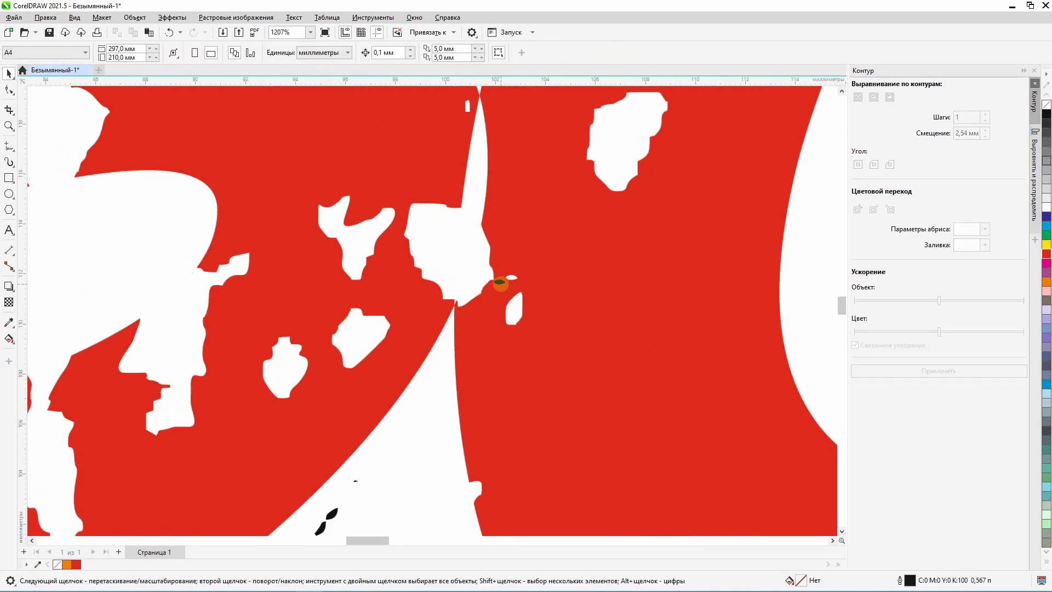
Subtract the triangular shard and the smaller pieces around it at the first O's foot from the lettering
{"action": "scroll", "coordinate": [466, 237], "scroll_direction": "down", "scroll_amount": 3}
{"action": "scroll", "coordinate": [542, 321], "scroll_direction": "up", "scroll_amount": 2}
{"action": "left_click", "coordinate": [543, 374]}
{"action": "key", "text": "Delete"}
{"action": "scroll", "coordinate": [529, 376], "scroll_direction": "up", "scroll_amount": 3}
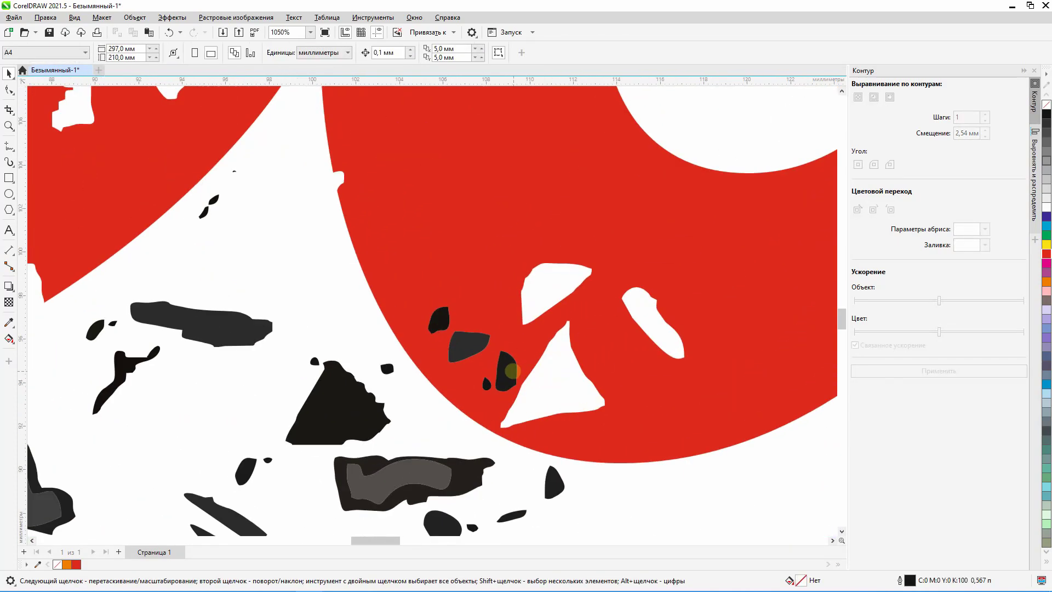
{"action": "left_click", "coordinate": [509, 371]}
{"action": "key", "text": "Delete"}
{"action": "left_click", "coordinate": [456, 327]}
{"action": "key", "text": "Delete"}
{"action": "left_click", "coordinate": [397, 281]}
Cut the shards on the first O's top and on its edge facing the second O out of the lettering
{"action": "scroll", "coordinate": [412, 379], "scroll_direction": "down", "scroll_amount": 3}
{"action": "left_click", "coordinate": [512, 223]}
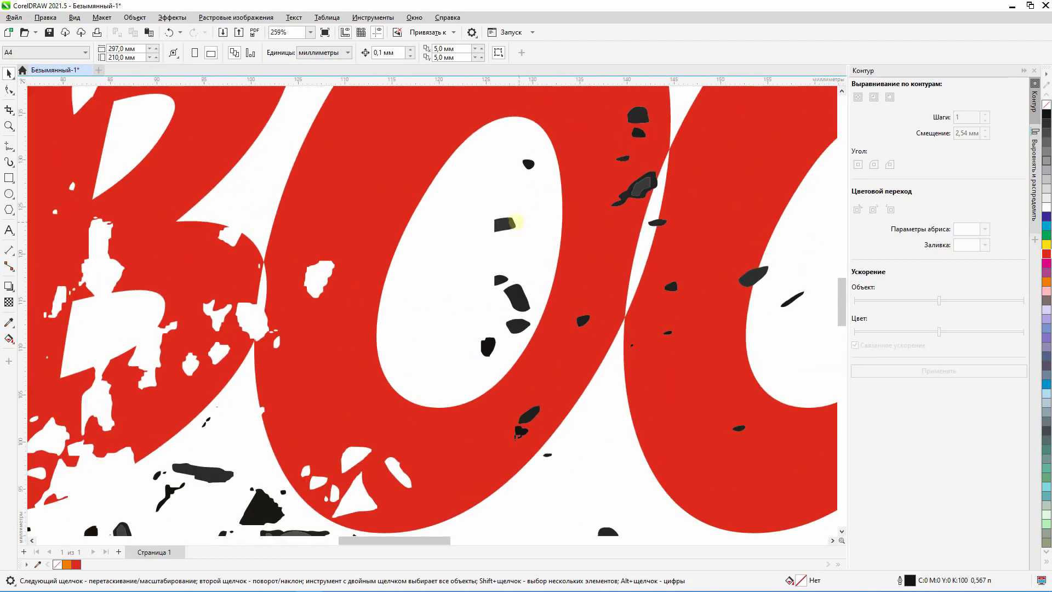
{"action": "scroll", "coordinate": [528, 164], "scroll_direction": "down", "scroll_amount": 1}
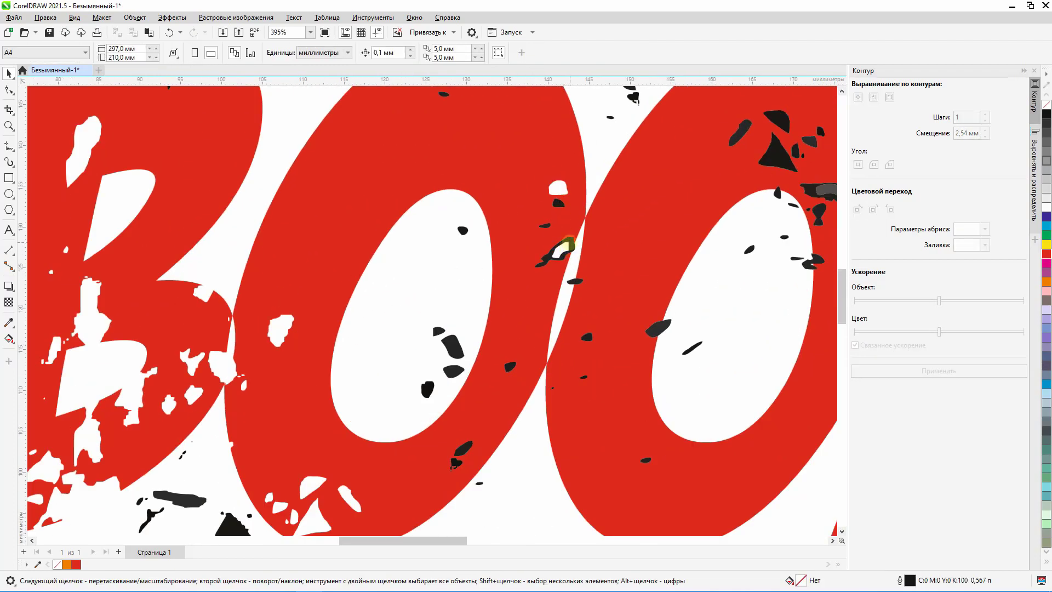
{"action": "key", "text": "Delete"}
{"action": "scroll", "coordinate": [547, 233], "scroll_direction": "up", "scroll_amount": 3}
{"action": "scroll", "coordinate": [553, 257], "scroll_direction": "down", "scroll_amount": 4}
{"action": "scroll", "coordinate": [514, 198], "scroll_direction": "up", "scroll_amount": 3}
{"action": "left_click", "coordinate": [475, 169]}
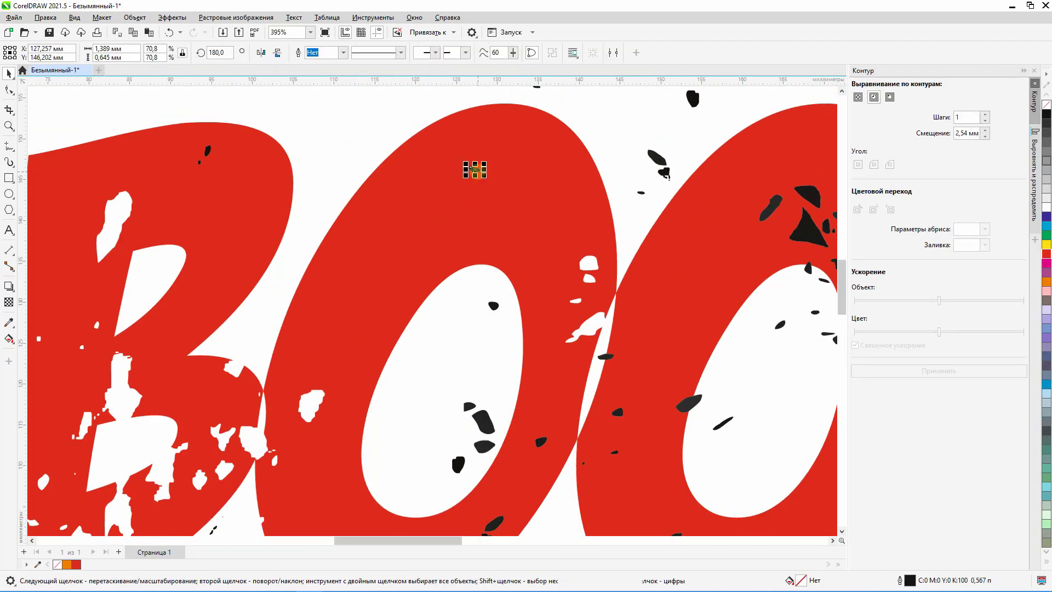
{"action": "key", "text": "Delete"}
Cut the small shards along the first O's lower right side out of the lettering
{"action": "scroll", "coordinate": [478, 230], "scroll_direction": "down", "scroll_amount": 3}
{"action": "scroll", "coordinate": [515, 333], "scroll_direction": "up", "scroll_amount": 3}
{"action": "left_click", "coordinate": [505, 338]}
{"action": "key", "text": "Delete"}
{"action": "key", "text": "Delete"}
{"action": "scroll", "coordinate": [453, 441], "scroll_direction": "up", "scroll_amount": 4}
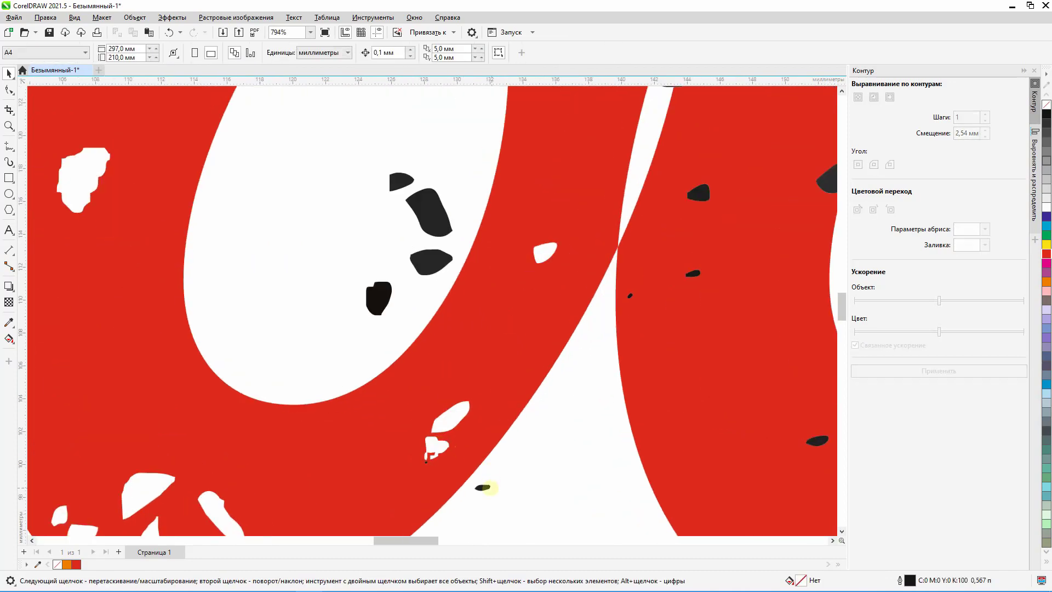
Subtract the thin shard at the first O's lower outer edge and the specks beside it from the lettering
{"action": "left_click", "coordinate": [488, 486]}
{"action": "key", "text": "Delete"}
{"action": "scroll", "coordinate": [432, 465], "scroll_direction": "up", "scroll_amount": 7}
{"action": "left_click", "coordinate": [412, 453]}
{"action": "key", "text": "Delete"}
{"action": "scroll", "coordinate": [416, 408], "scroll_direction": "down", "scroll_amount": 10}
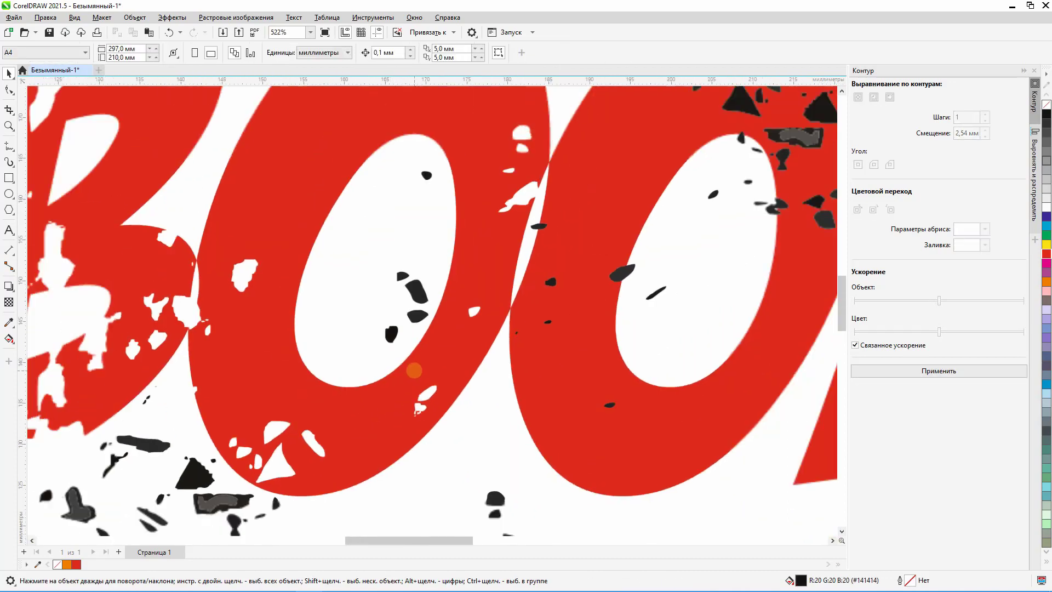
Cut the small shards on the second O's left stroke and the one at its counter's left edge out of the lettering
{"action": "scroll", "coordinate": [414, 370], "scroll_direction": "down", "scroll_amount": 8}
{"action": "scroll", "coordinate": [460, 337], "scroll_direction": "up", "scroll_amount": 8}
{"action": "left_click", "coordinate": [425, 335]}
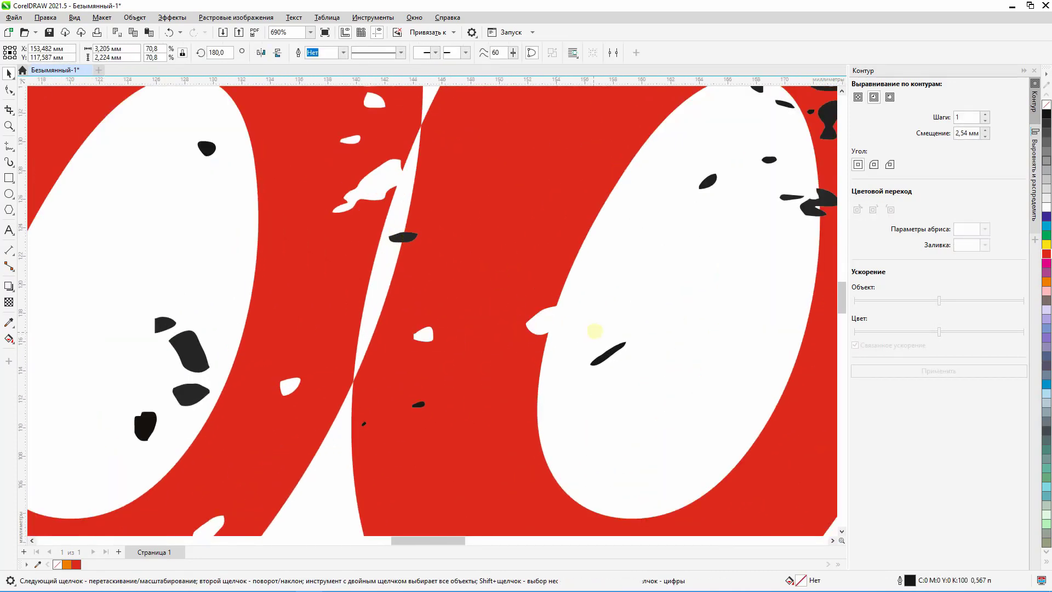
{"action": "left_click", "coordinate": [423, 408]}
Cut the triangular, bar-shaped and hourglass shards and the smaller pieces around them out of the second O's top
{"action": "scroll", "coordinate": [580, 349], "scroll_direction": "down", "scroll_amount": 8}
{"action": "scroll", "coordinate": [540, 296], "scroll_direction": "up", "scroll_amount": 8}
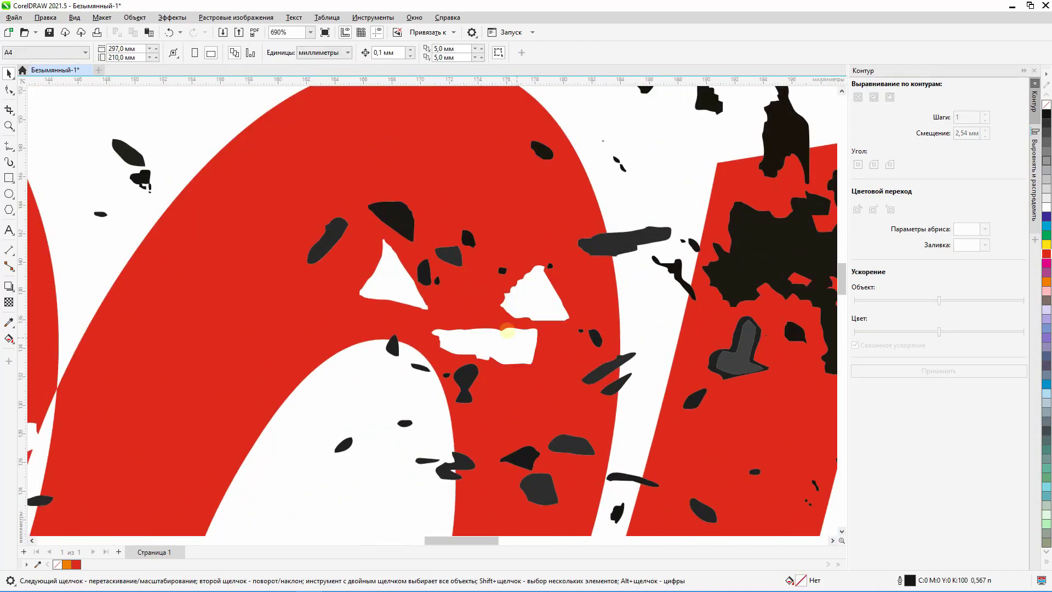
{"action": "scroll", "coordinate": [470, 379], "scroll_direction": "down", "scroll_amount": 8}
{"action": "scroll", "coordinate": [450, 238], "scroll_direction": "up", "scroll_amount": 7}
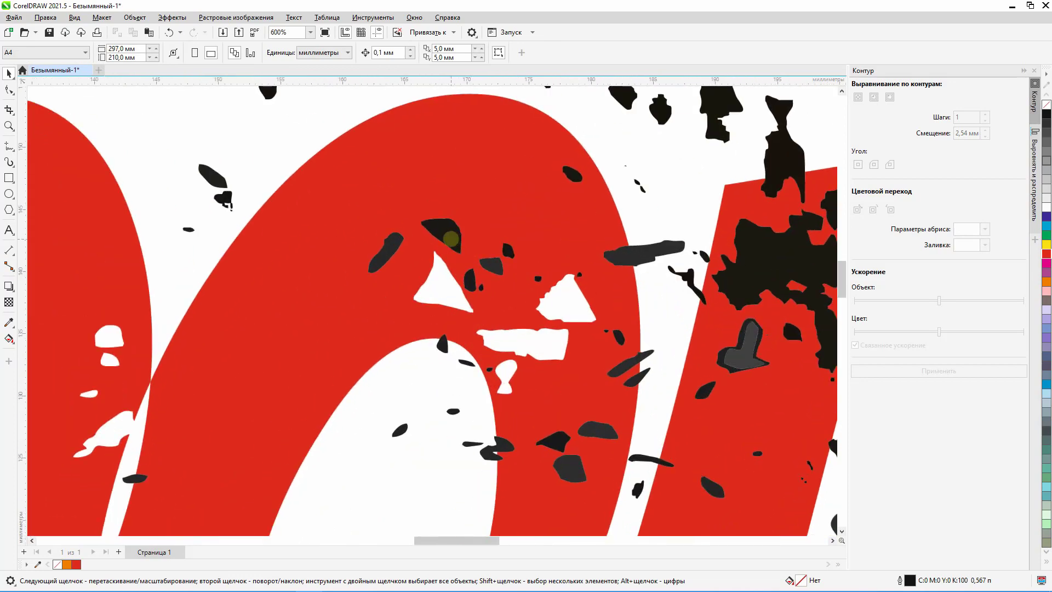
{"action": "scroll", "coordinate": [482, 286], "scroll_direction": "up", "scroll_amount": 2}
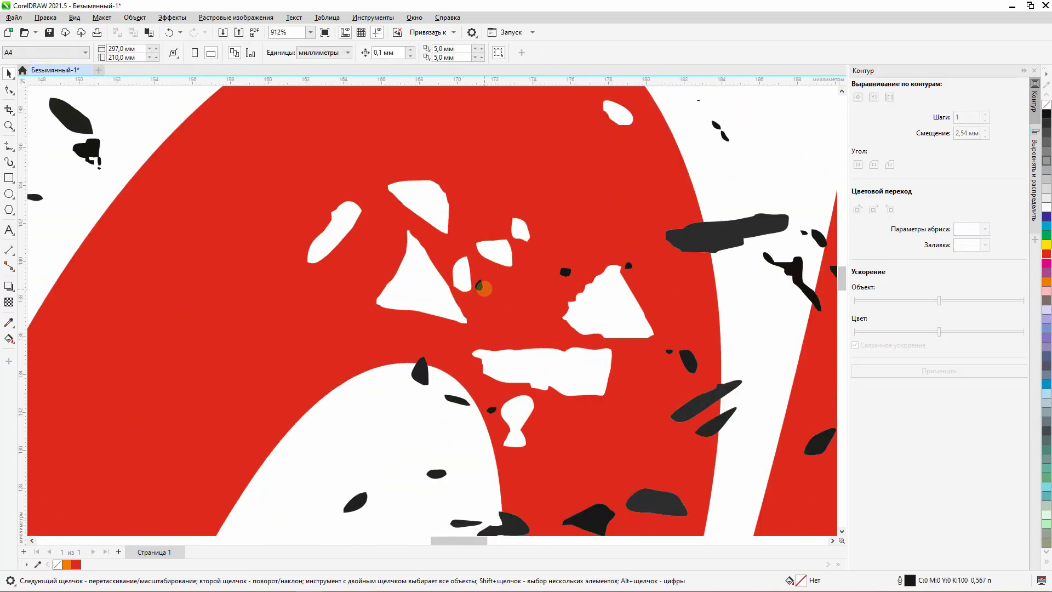
{"action": "scroll", "coordinate": [629, 264], "scroll_direction": "up", "scroll_amount": 1}
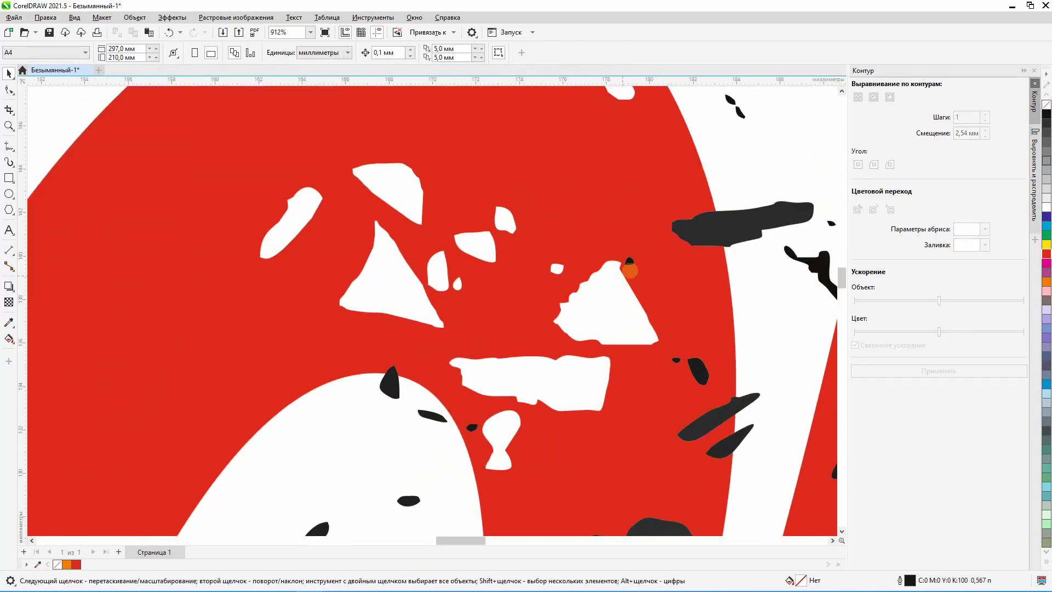
Subtract the oval and two slanted shards at the second O's right edge and the nearby specks from the lettering
{"action": "left_click", "coordinate": [711, 386]}
{"action": "key", "text": "Delete"}
{"action": "left_click", "coordinate": [724, 454]}
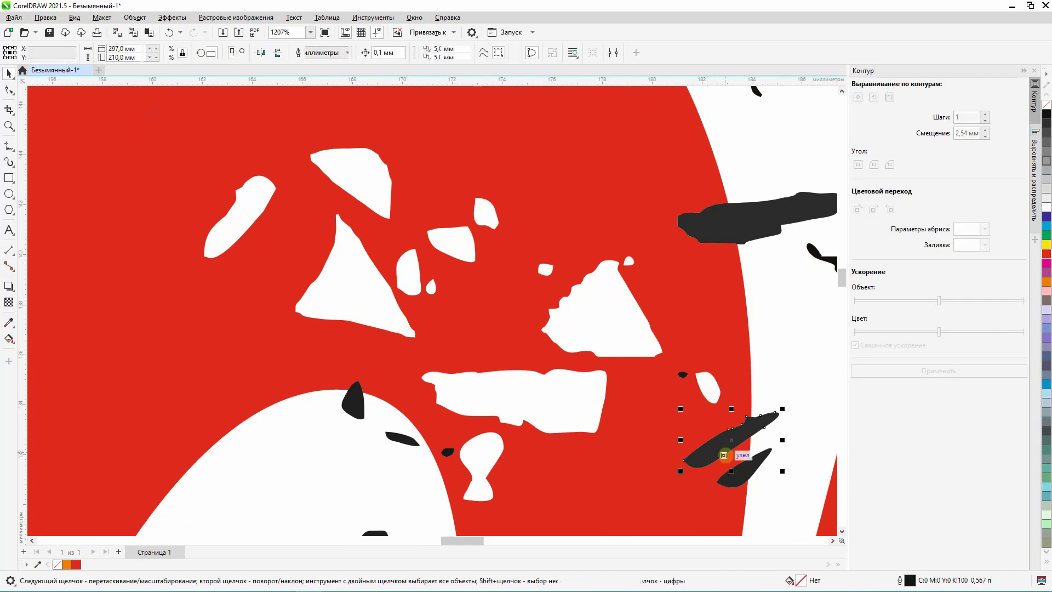
{"action": "key", "text": "Delete"}
{"action": "left_click", "coordinate": [682, 374]}
{"action": "key", "text": "Delete"}
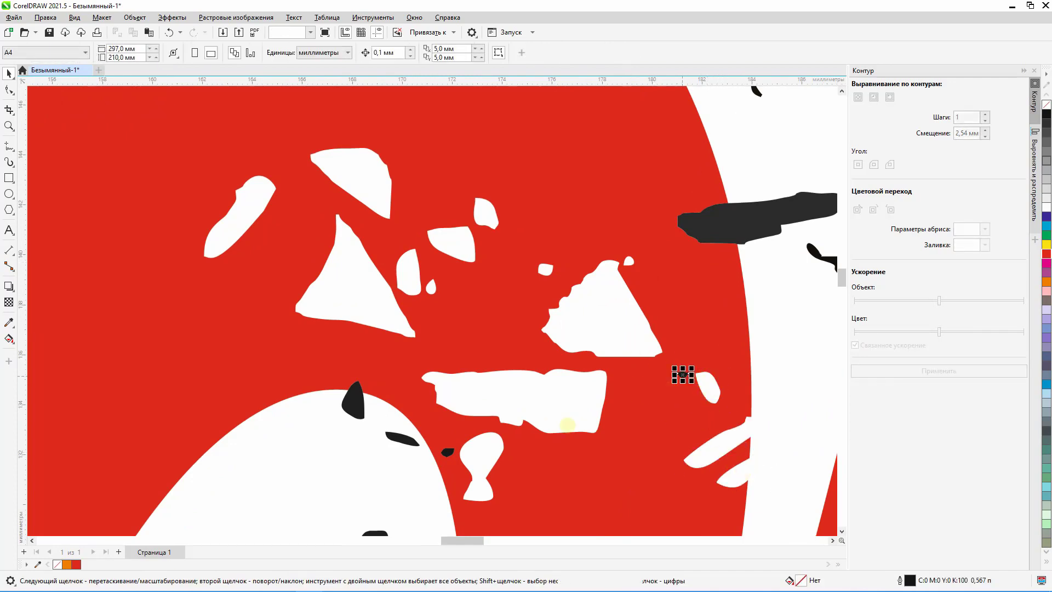
{"action": "left_click", "coordinate": [450, 451]}
{"action": "key", "text": "Delete"}
Cut the large shard atop the M's left stroke and the neighbouring mid-sized shards out of the lettering
{"action": "scroll", "coordinate": [451, 451], "scroll_direction": "down", "scroll_amount": 8}
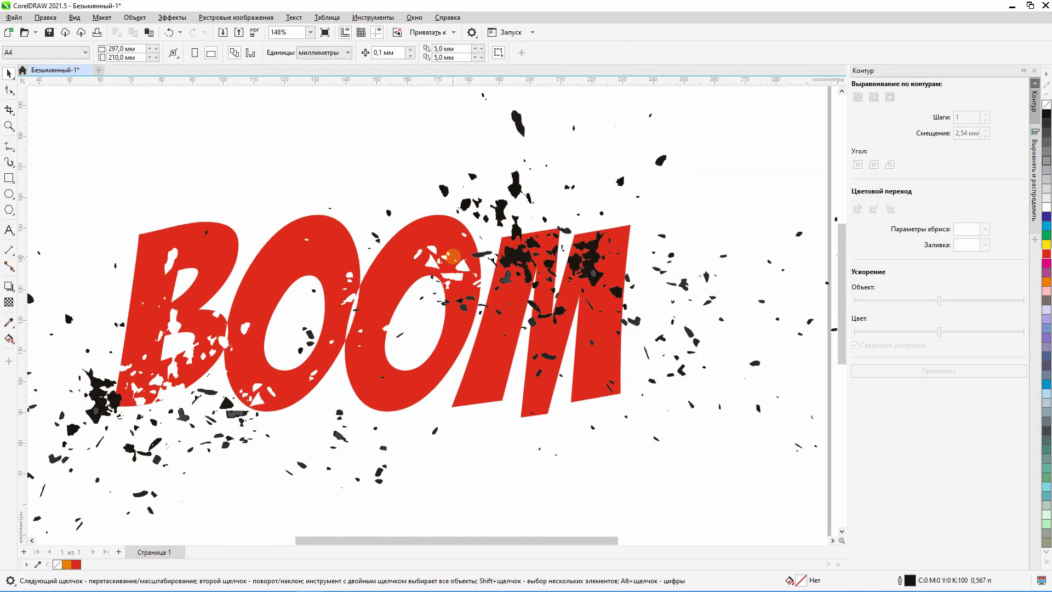
{"action": "scroll", "coordinate": [493, 393], "scroll_direction": "down", "scroll_amount": 2}
{"action": "scroll", "coordinate": [528, 272], "scroll_direction": "up", "scroll_amount": 5}
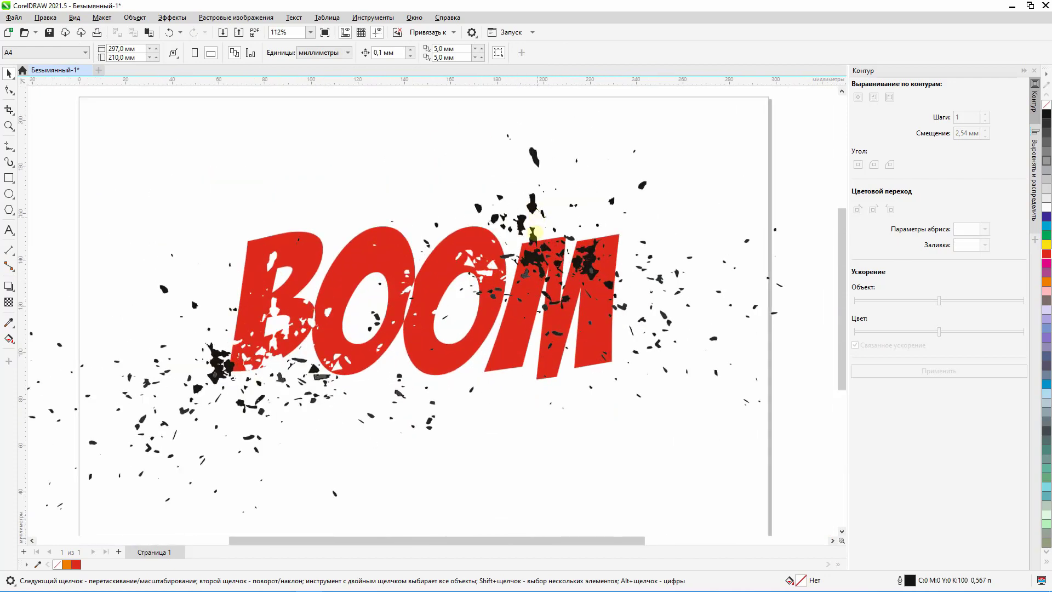
{"action": "left_click", "coordinate": [529, 271]}
{"action": "key", "text": "Delete"}
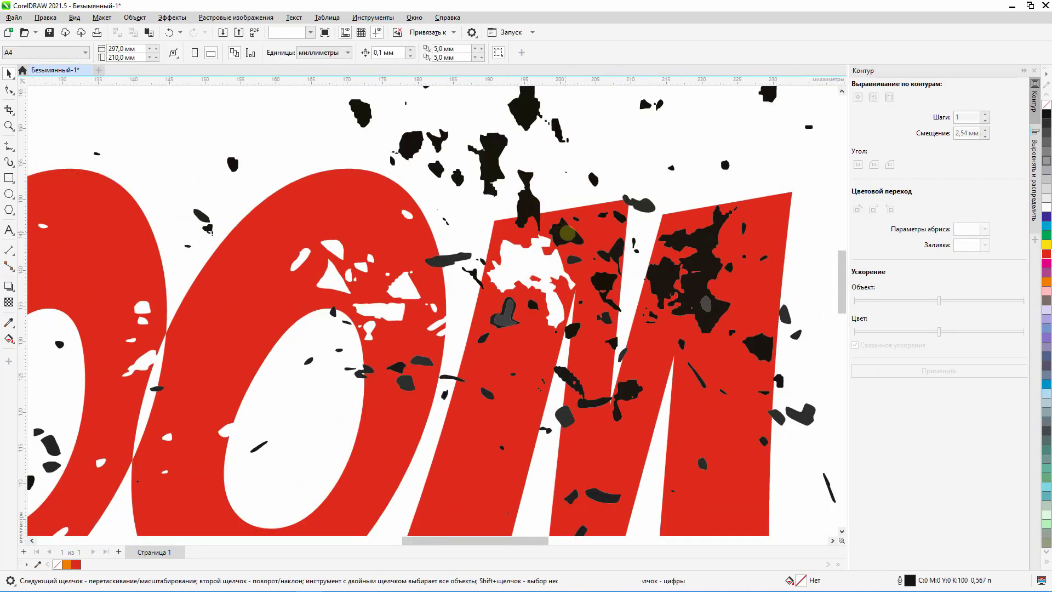
{"action": "left_click", "coordinate": [567, 233]}
{"action": "key", "text": "Delete"}
{"action": "left_click", "coordinate": [604, 281]}
{"action": "key", "text": "Delete"}
{"action": "left_click", "coordinate": [613, 252]}
{"action": "key", "text": "Delete"}
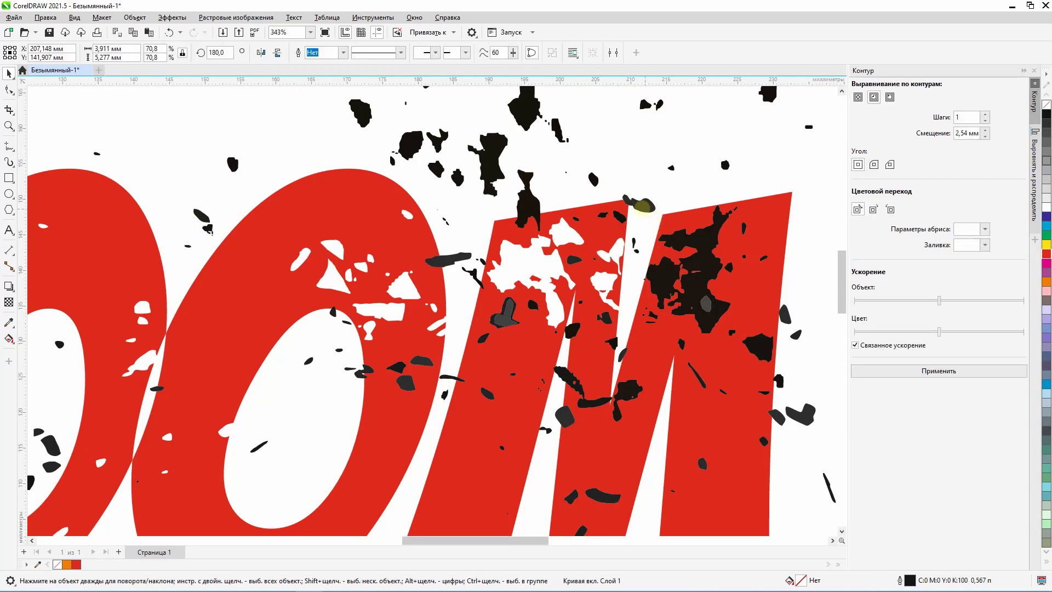
Subtract the largest shard on the upper part of the M's right stroke from the lettering
{"action": "left_click", "coordinate": [698, 248]}
{"action": "key", "text": "Delete"}
{"action": "scroll", "coordinate": [704, 299], "scroll_direction": "up", "scroll_amount": 2}
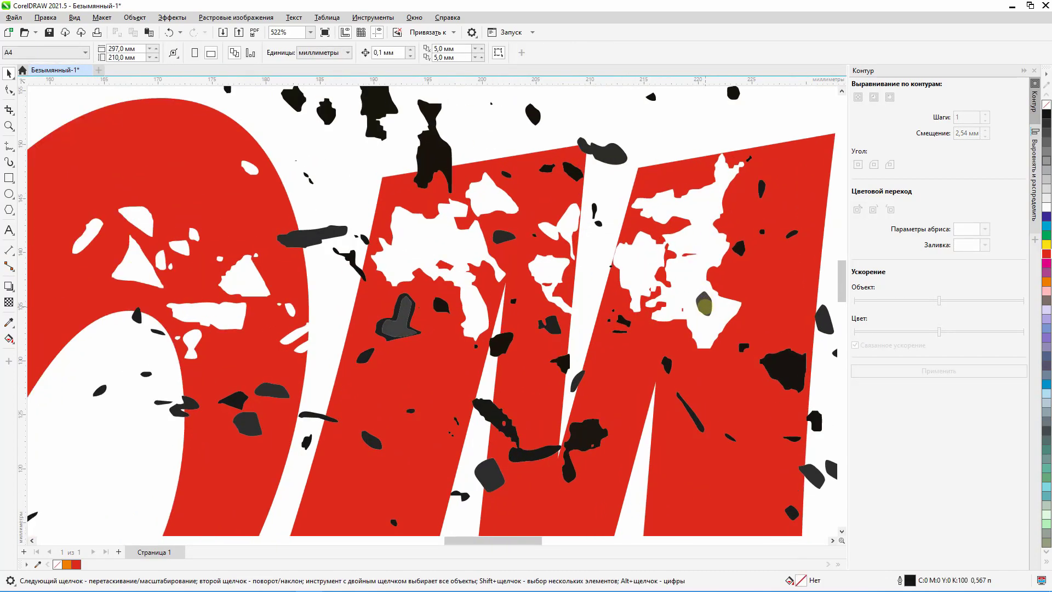
Cut the small shards and specks near the M's upper right corner out of the lettering
{"action": "left_click", "coordinate": [762, 188]}
{"action": "key", "text": "Delete"}
{"action": "left_click", "coordinate": [791, 234]}
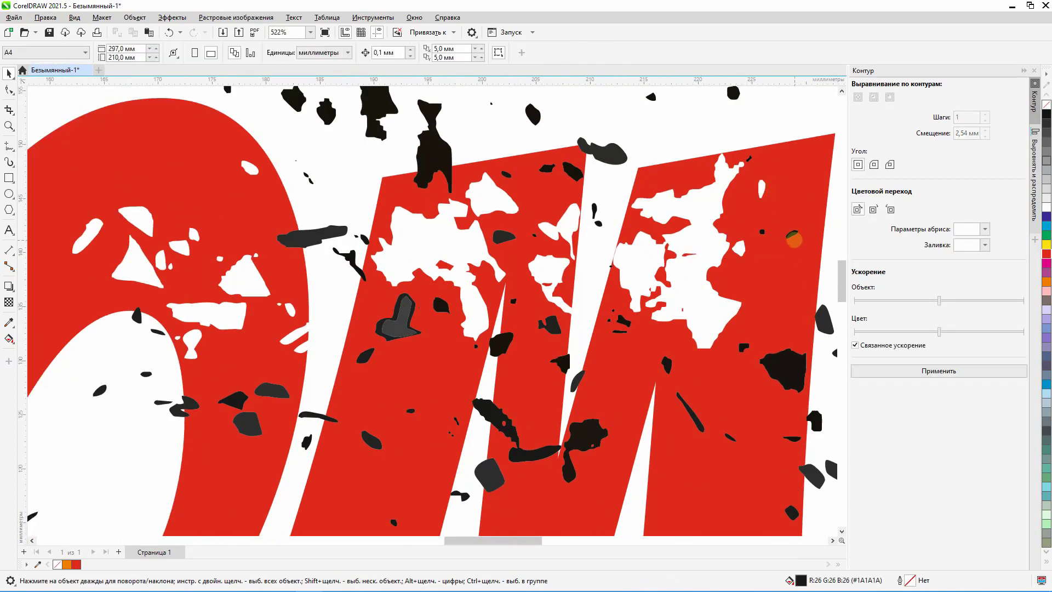
{"action": "key", "text": "Delete"}
{"action": "left_click", "coordinate": [762, 232]}
{"action": "key", "text": "Delete"}
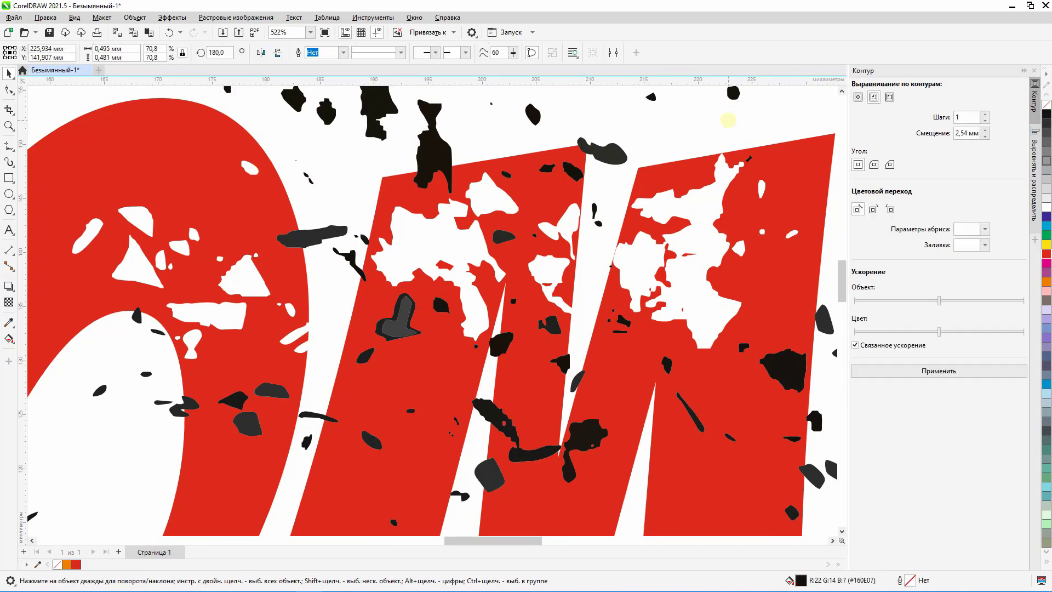
{"action": "scroll", "coordinate": [753, 170], "scroll_direction": "up", "scroll_amount": 2}
{"action": "left_click", "coordinate": [752, 172]}
{"action": "key", "text": "Delete"}
{"action": "scroll", "coordinate": [689, 114], "scroll_direction": "down", "scroll_amount": 2}
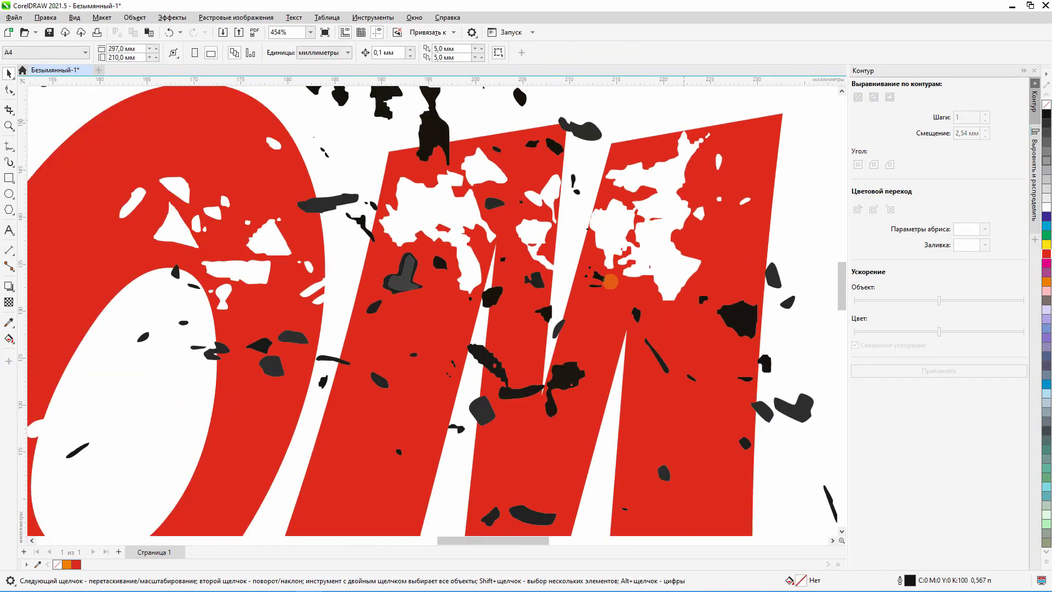
Cut the tailed shard at the M's central notch and the chunky shard at its right edge out of the lettering
{"action": "scroll", "coordinate": [607, 282], "scroll_direction": "up", "scroll_amount": 1}
{"action": "key", "text": "Delete"}
{"action": "scroll", "coordinate": [545, 433], "scroll_direction": "down", "scroll_amount": 2}
{"action": "scroll", "coordinate": [662, 298], "scroll_direction": "up", "scroll_amount": 1}
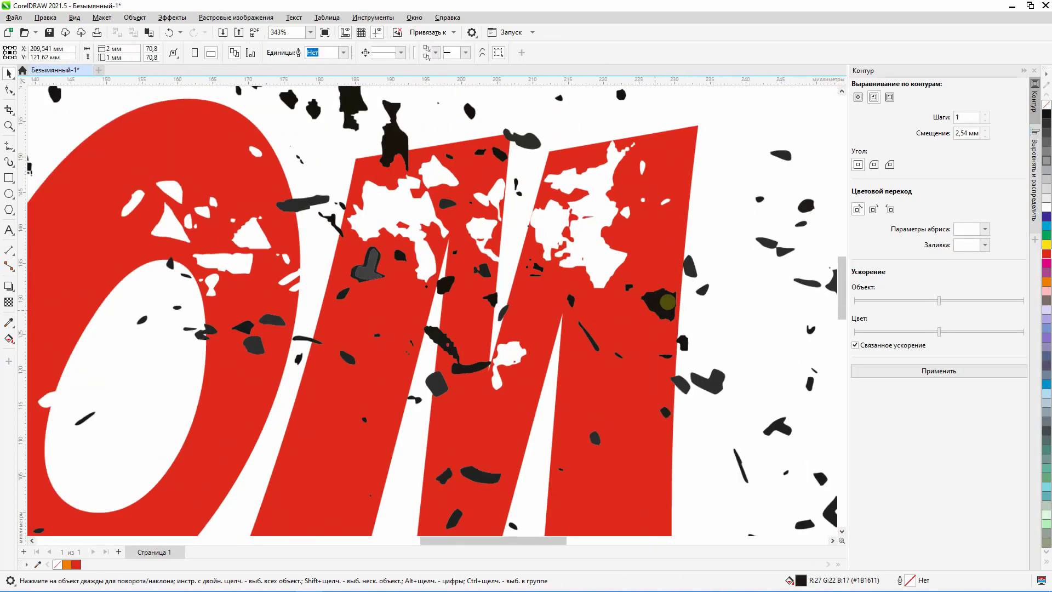
{"action": "scroll", "coordinate": [630, 300], "scroll_direction": "up", "scroll_amount": 1}
{"action": "scroll", "coordinate": [630, 299], "scroll_direction": "up", "scroll_amount": 1}
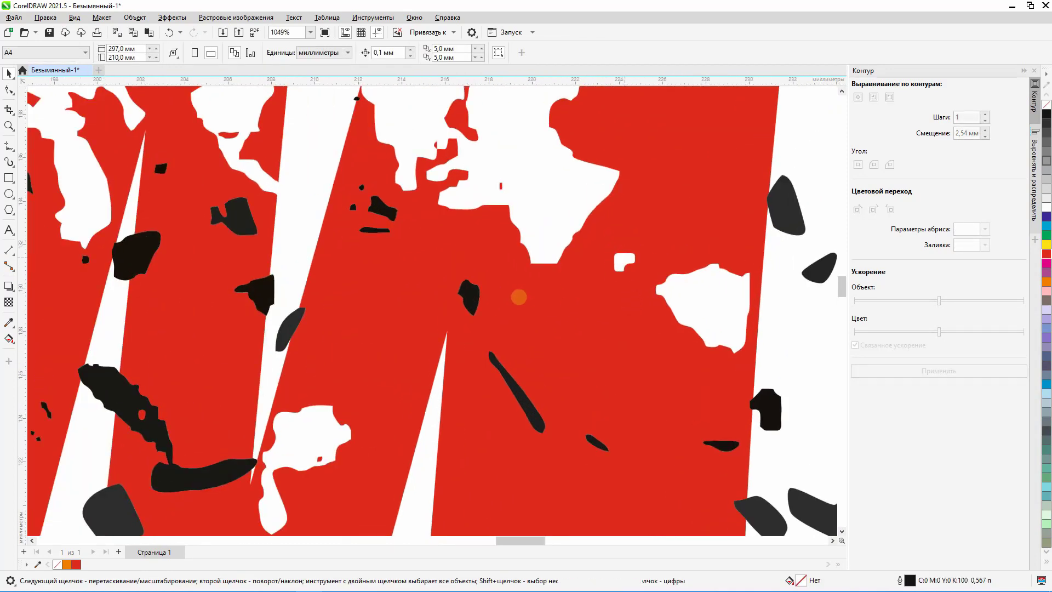
Subtract the shard above the M's right inner gap and the cluster of tiny pieces above it from the lettering
{"action": "left_click", "coordinate": [466, 294]}
{"action": "key", "text": "Delete"}
{"action": "left_click", "coordinate": [353, 207]}
{"action": "scroll", "coordinate": [363, 192], "scroll_direction": "up", "scroll_amount": 1}
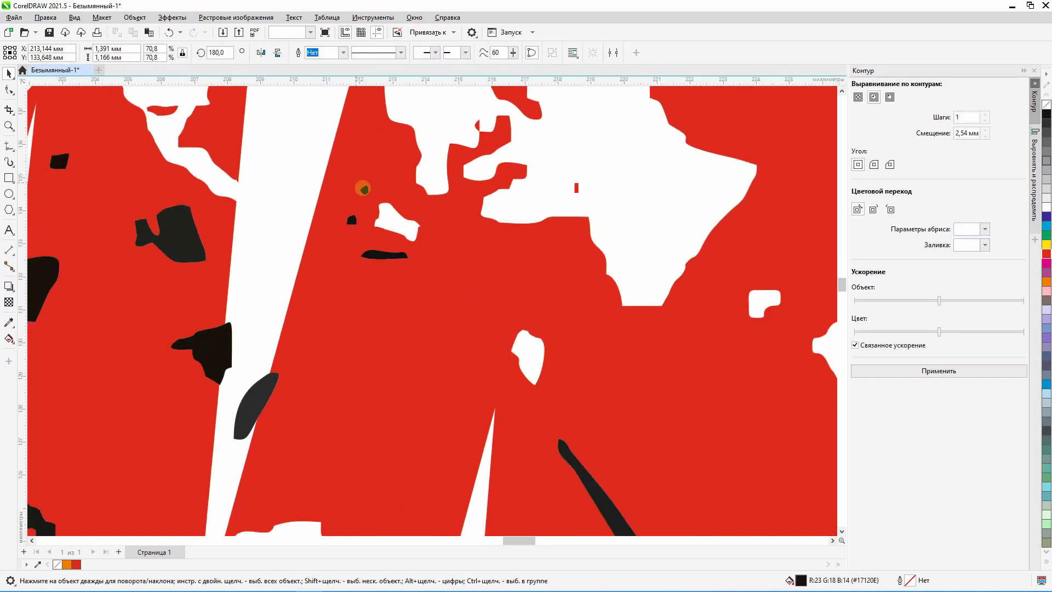
{"action": "left_click", "coordinate": [364, 189]}
{"action": "key", "text": "Delete"}
{"action": "left_click", "coordinate": [352, 220]}
{"action": "key", "text": "Delete"}
{"action": "left_click", "coordinate": [390, 254]}
{"action": "key", "text": "Delete"}
{"action": "scroll", "coordinate": [378, 191], "scroll_direction": "down", "scroll_amount": 2}
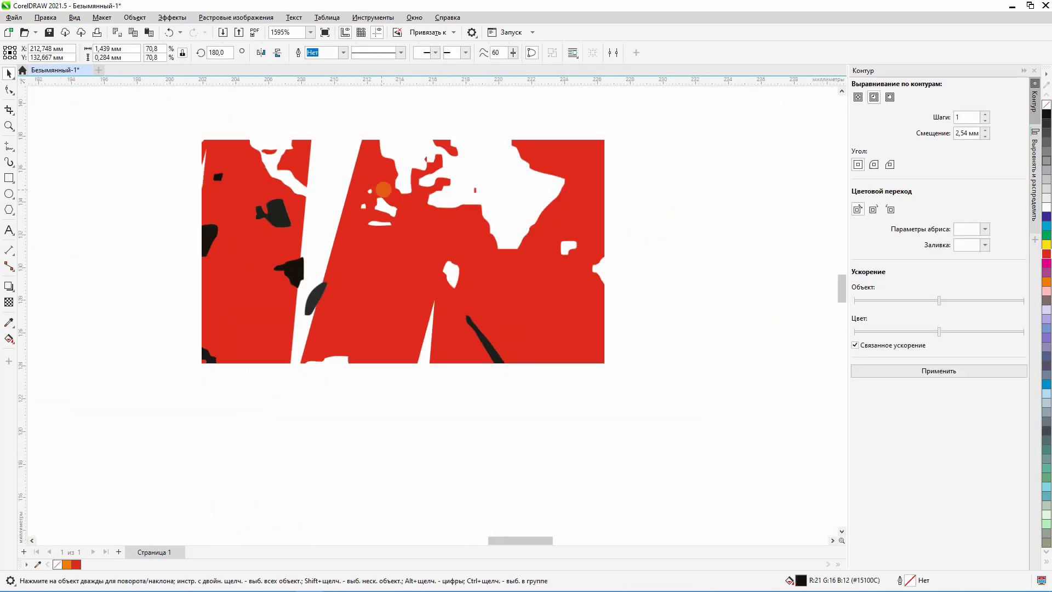
Cut the long sliver and the two thin shards across the middle of the M's right stroke out of the lettering
{"action": "scroll", "coordinate": [502, 348], "scroll_direction": "up", "scroll_amount": 1}
{"action": "left_click", "coordinate": [489, 357]}
{"action": "key", "text": "Delete"}
{"action": "left_click", "coordinate": [562, 397]}
{"action": "key", "text": "Delete"}
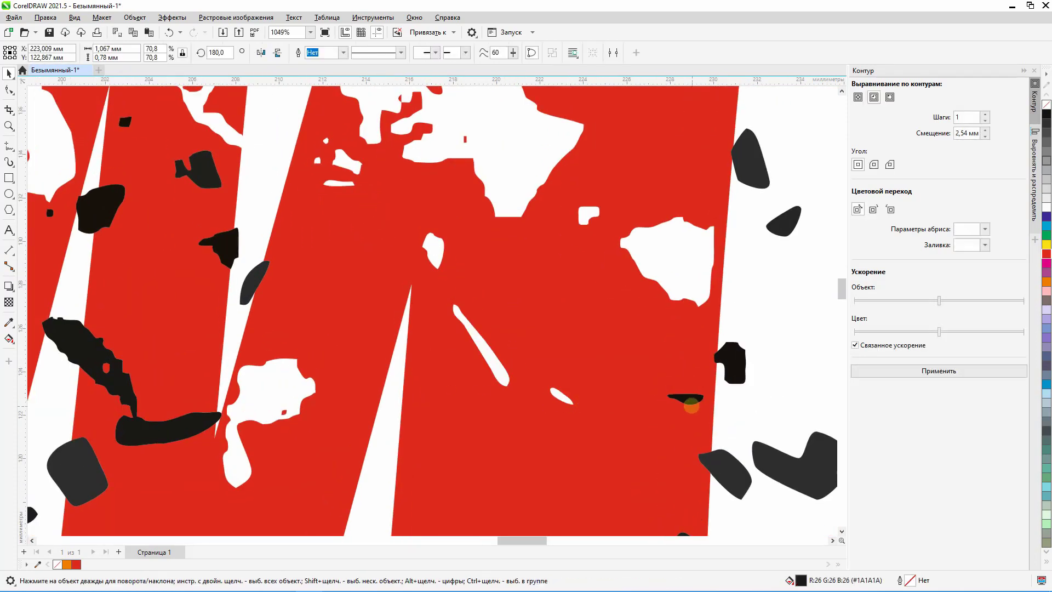
{"action": "left_click", "coordinate": [692, 400]}
{"action": "key", "text": "Delete"}
Cut the two small oval shards below the slivers on the M's right stroke out of the lettering
{"action": "scroll", "coordinate": [652, 296], "scroll_direction": "down", "scroll_amount": 1}
{"action": "scroll", "coordinate": [644, 293], "scroll_direction": "down", "scroll_amount": 4}
{"action": "scroll", "coordinate": [599, 411], "scroll_direction": "up", "scroll_amount": 2}
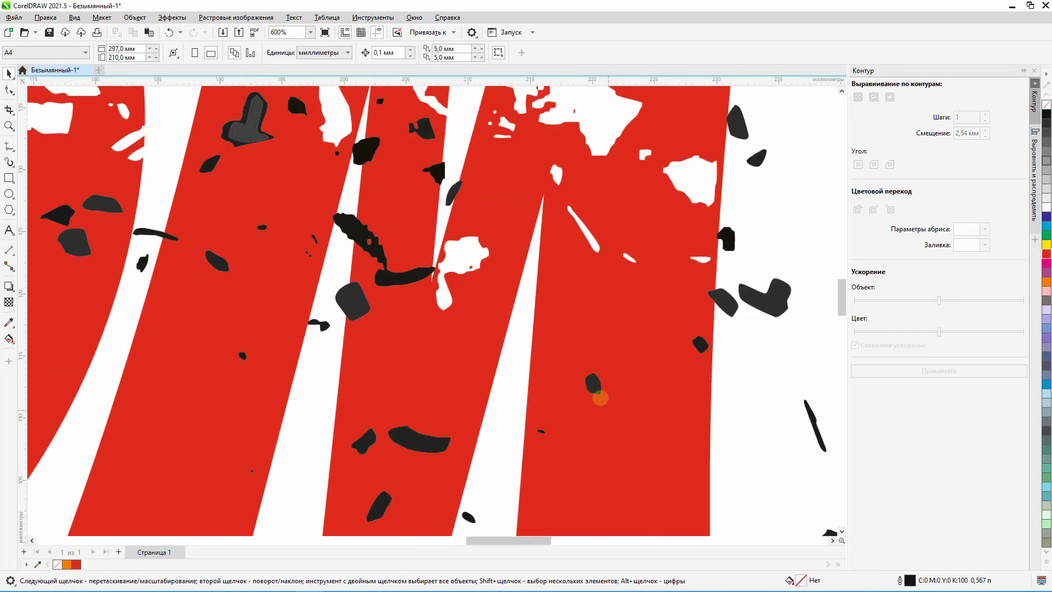
{"action": "scroll", "coordinate": [601, 230], "scroll_direction": "down", "scroll_amount": 5}
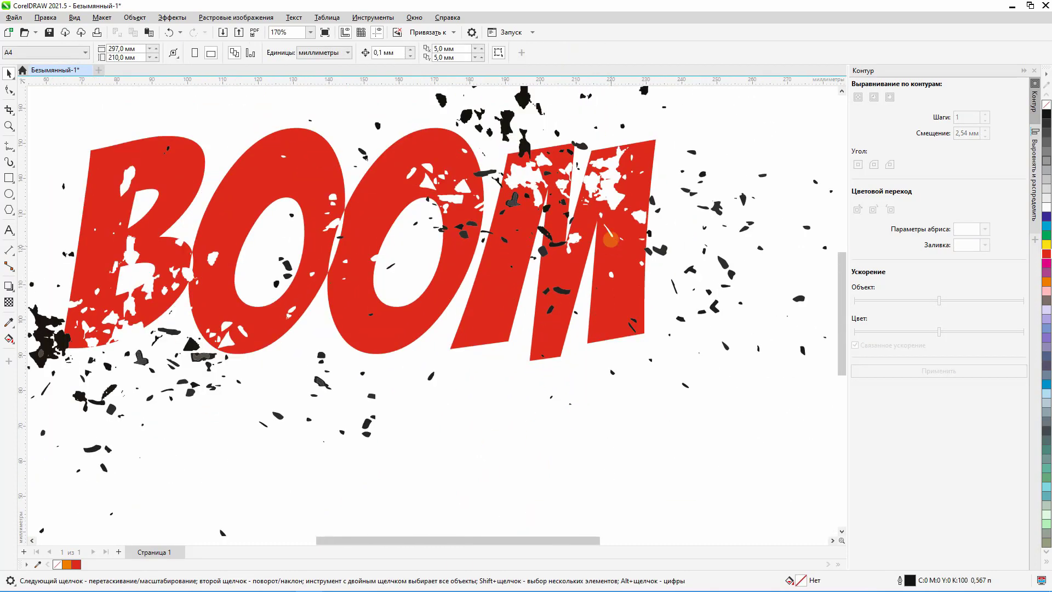
Subtract the three shards low on the M's middle stroke and the two slivers at its right foot from the lettering
{"action": "scroll", "coordinate": [600, 230], "scroll_direction": "up", "scroll_amount": 5}
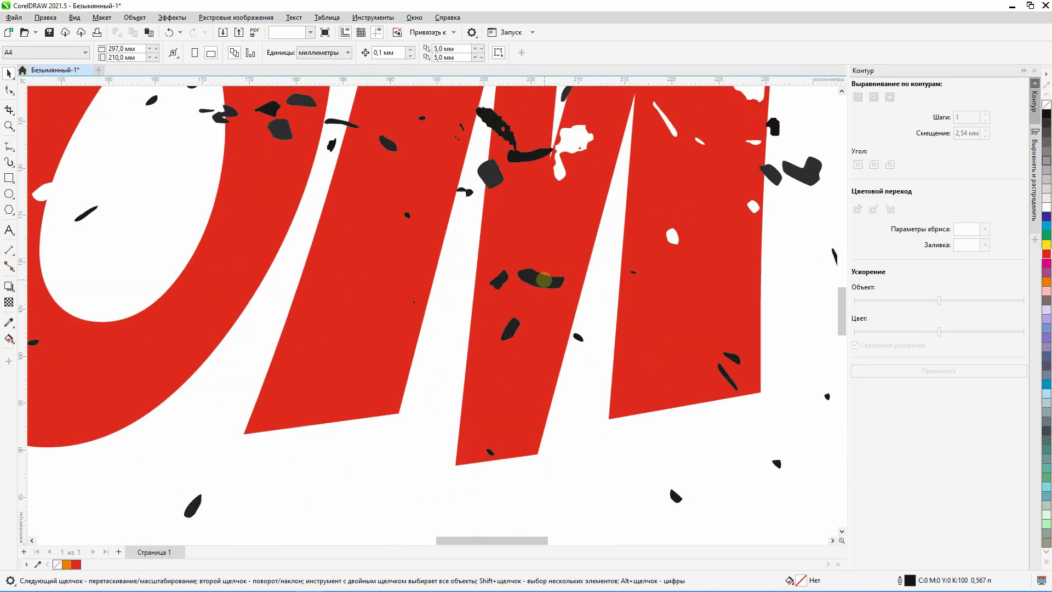
{"action": "left_click", "coordinate": [493, 283]}
{"action": "key", "text": "Delete"}
{"action": "left_click", "coordinate": [511, 328]}
{"action": "key", "text": "Delete"}
{"action": "left_click", "coordinate": [732, 358]}
{"action": "key", "text": "Delete"}
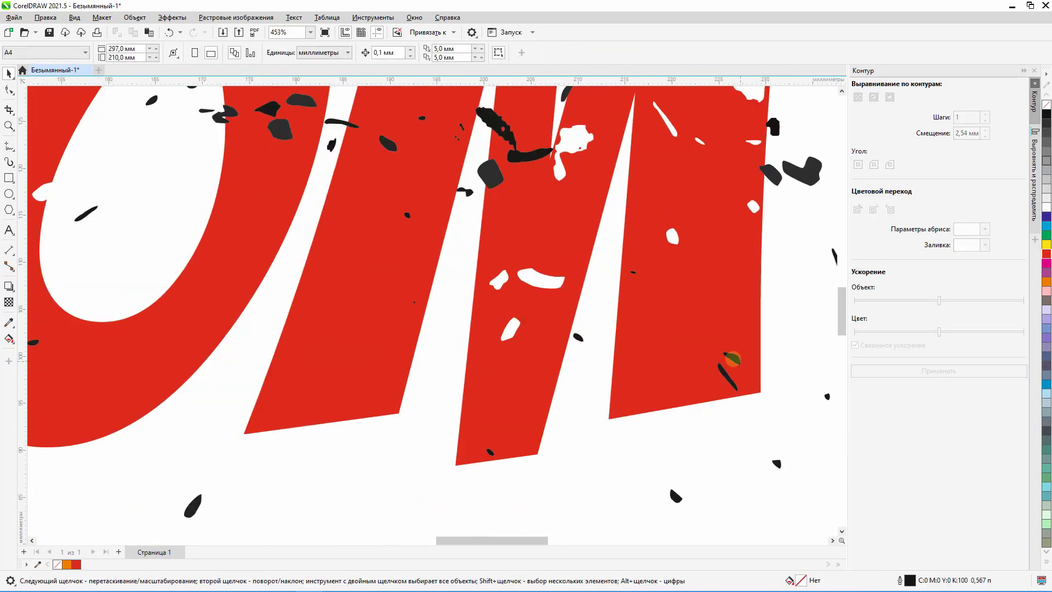
{"action": "left_click", "coordinate": [727, 376]}
{"action": "key", "text": "Delete"}
Cut the L-shaped shard on the M's left stroke and the larger shards across its middle stroke out of the lettering
{"action": "scroll", "coordinate": [729, 376], "scroll_direction": "down", "scroll_amount": 5}
{"action": "scroll", "coordinate": [754, 223], "scroll_direction": "up", "scroll_amount": 3}
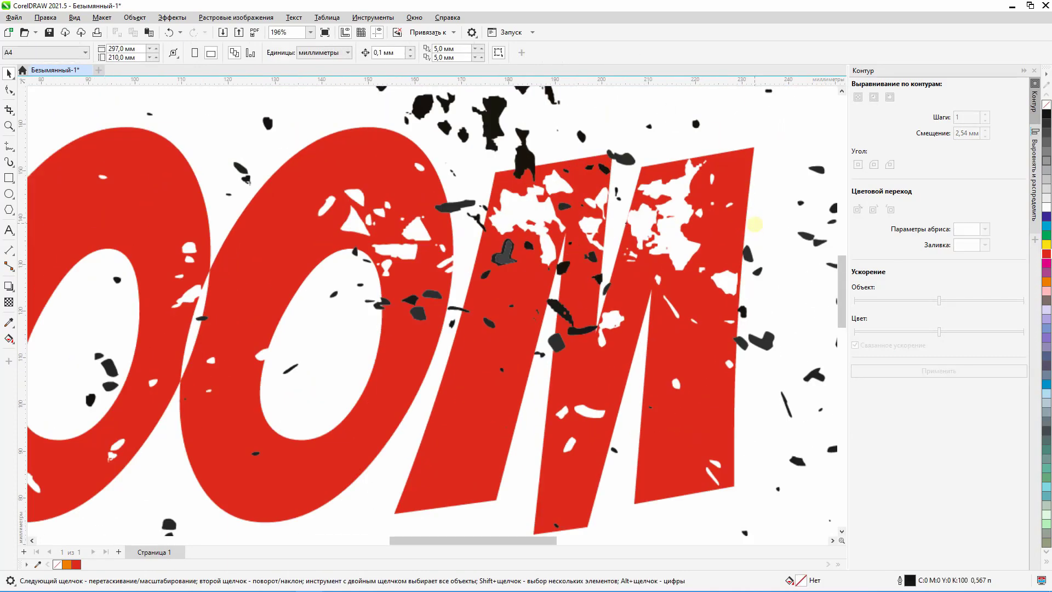
{"action": "scroll", "coordinate": [504, 301], "scroll_direction": "up", "scroll_amount": 2}
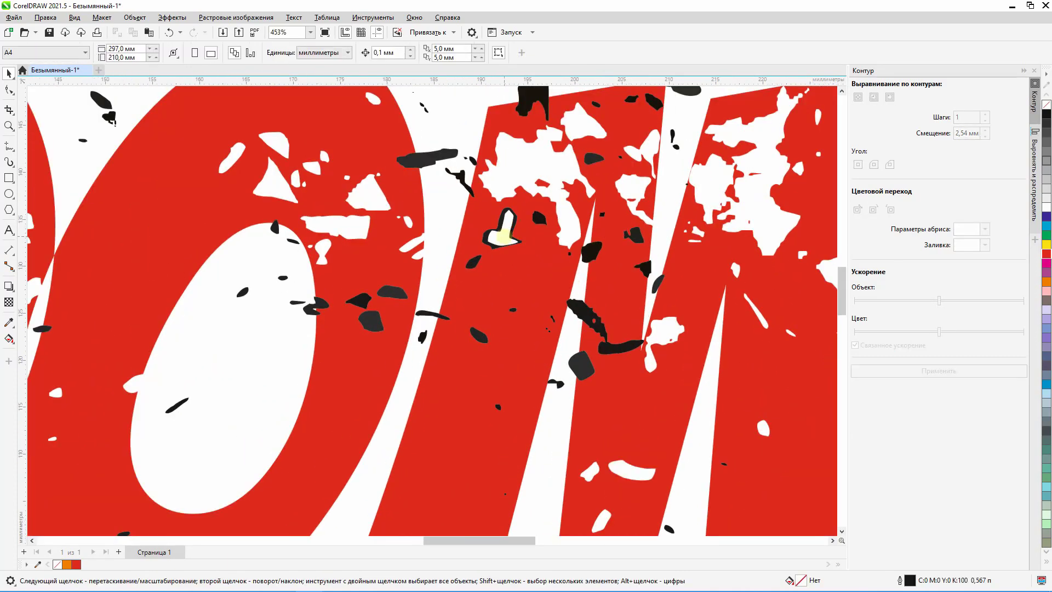
{"action": "key", "text": "Delete"}
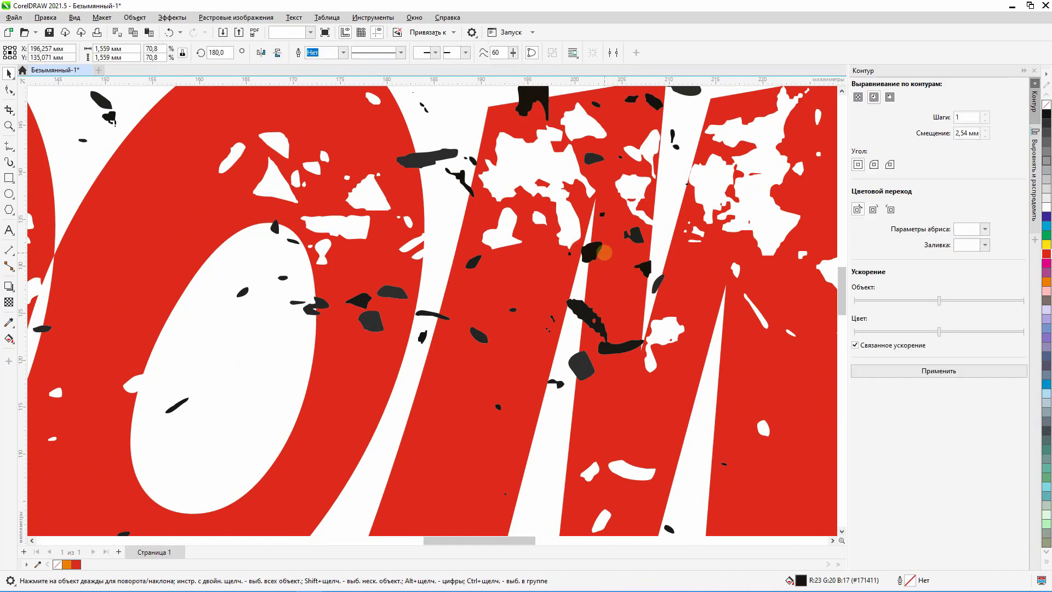
{"action": "left_click", "coordinate": [585, 310]}
{"action": "key", "text": "Delete"}
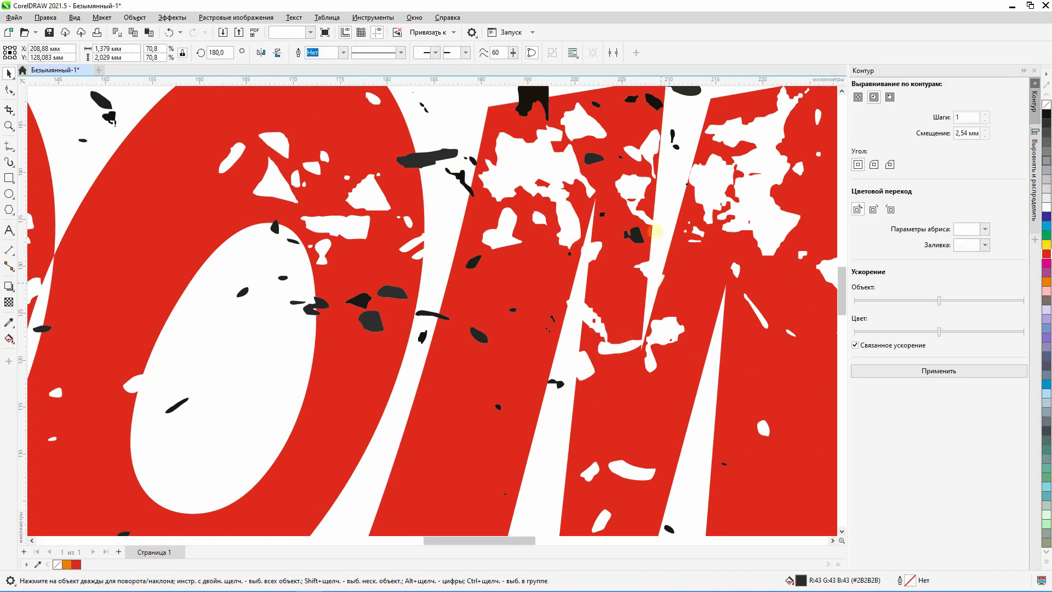
Cut the small shards along the top of the M's middle part and the oval one below them out of the lettering
{"action": "scroll", "coordinate": [641, 263], "scroll_direction": "up", "scroll_amount": 3}
{"action": "scroll", "coordinate": [639, 172], "scroll_direction": "down", "scroll_amount": 3}
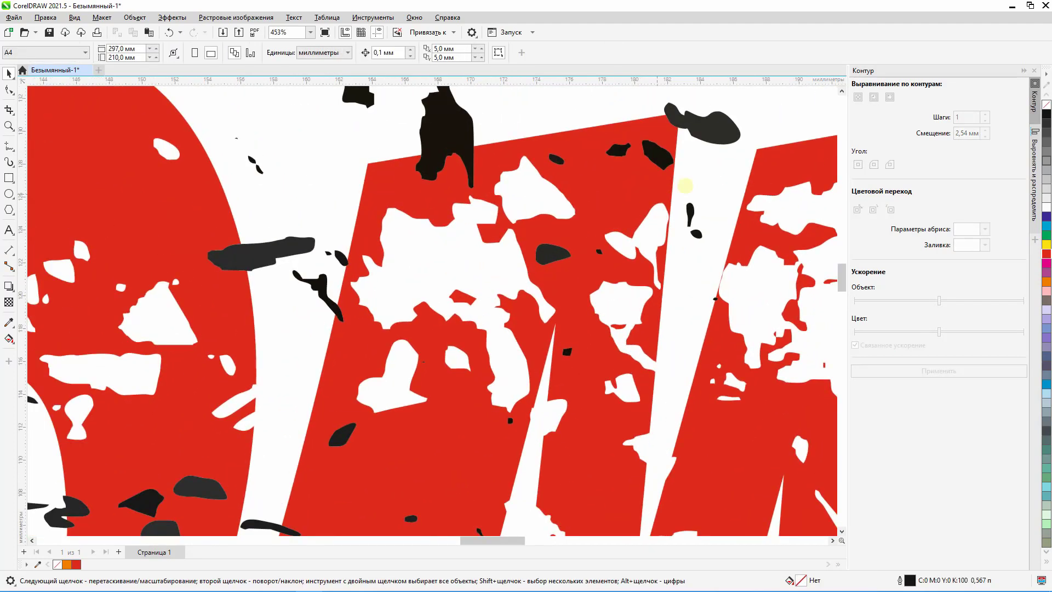
{"action": "left_click", "coordinate": [659, 156]}
{"action": "key", "text": "Delete"}
{"action": "left_click", "coordinate": [621, 149]}
{"action": "key", "text": "Delete"}
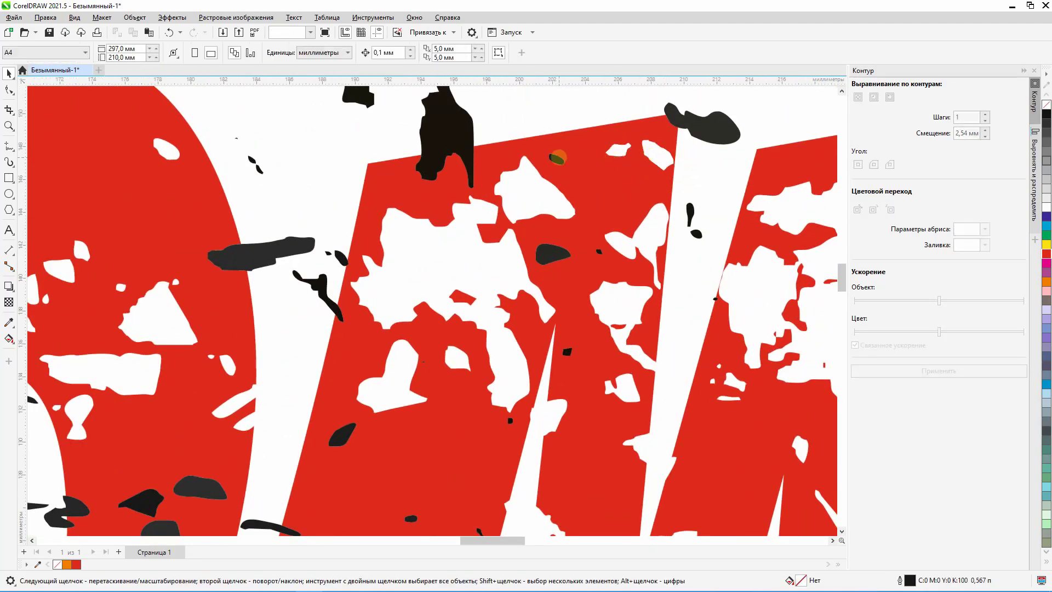
{"action": "left_click", "coordinate": [557, 159]}
{"action": "key", "text": "Delete"}
{"action": "key", "text": "Delete"}
{"action": "scroll", "coordinate": [691, 217], "scroll_direction": "down", "scroll_amount": 2}
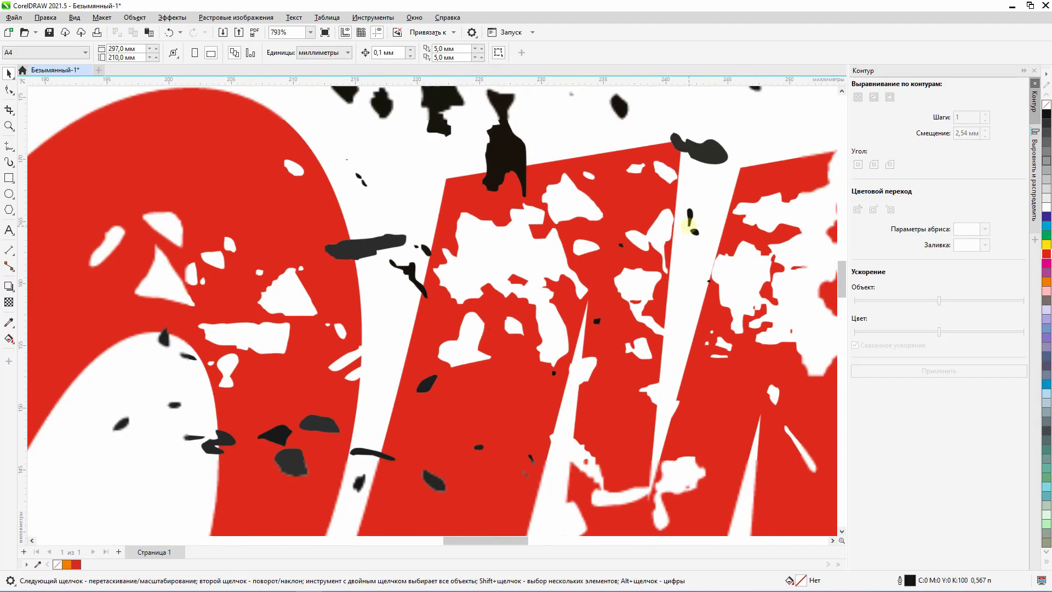
Subtract the small shard on the M's left stroke and the three shards on the second O's right side from the lettering
{"action": "scroll", "coordinate": [488, 353], "scroll_direction": "up", "scroll_amount": 1}
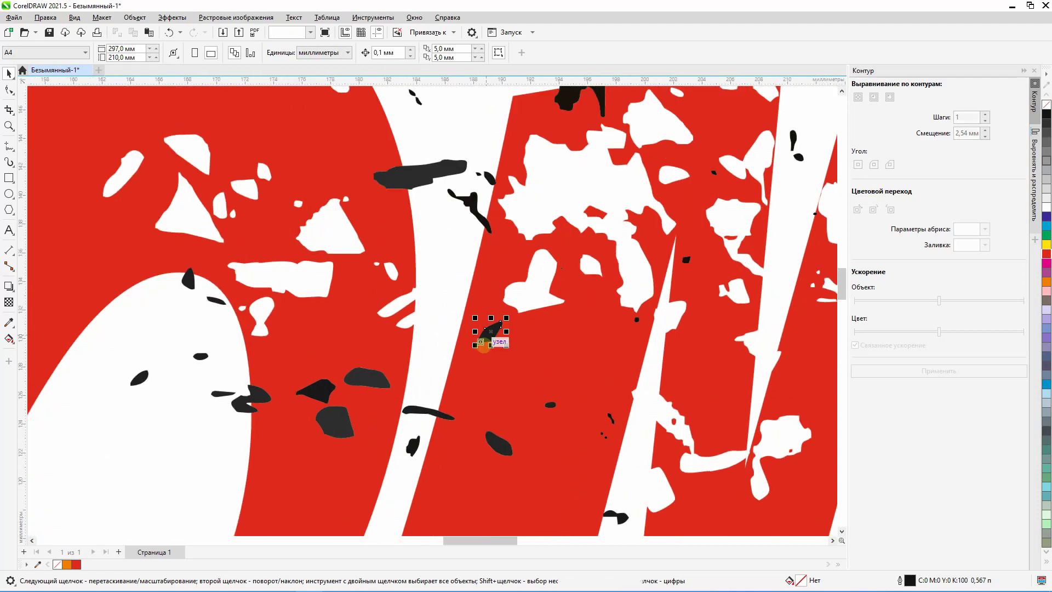
{"action": "key", "text": "Delete"}
{"action": "left_click", "coordinate": [339, 422]}
{"action": "key", "text": "Delete"}
{"action": "left_click", "coordinate": [329, 395]}
{"action": "key", "text": "Delete"}
{"action": "left_click", "coordinate": [363, 380]}
{"action": "key", "text": "Delete"}
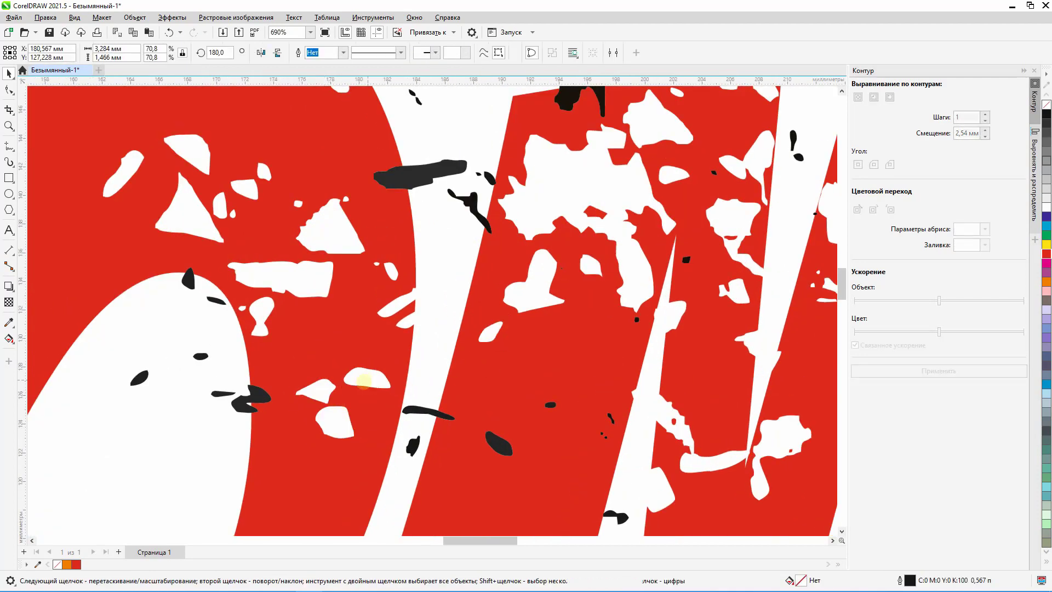
Cut the oval shard and the small rounded shard above it out of the M's left stroke
{"action": "left_click", "coordinate": [493, 443]}
{"action": "key", "text": "Delete"}
{"action": "scroll", "coordinate": [460, 378], "scroll_direction": "down", "scroll_amount": 2}
{"action": "scroll", "coordinate": [538, 416], "scroll_direction": "up", "scroll_amount": 2}
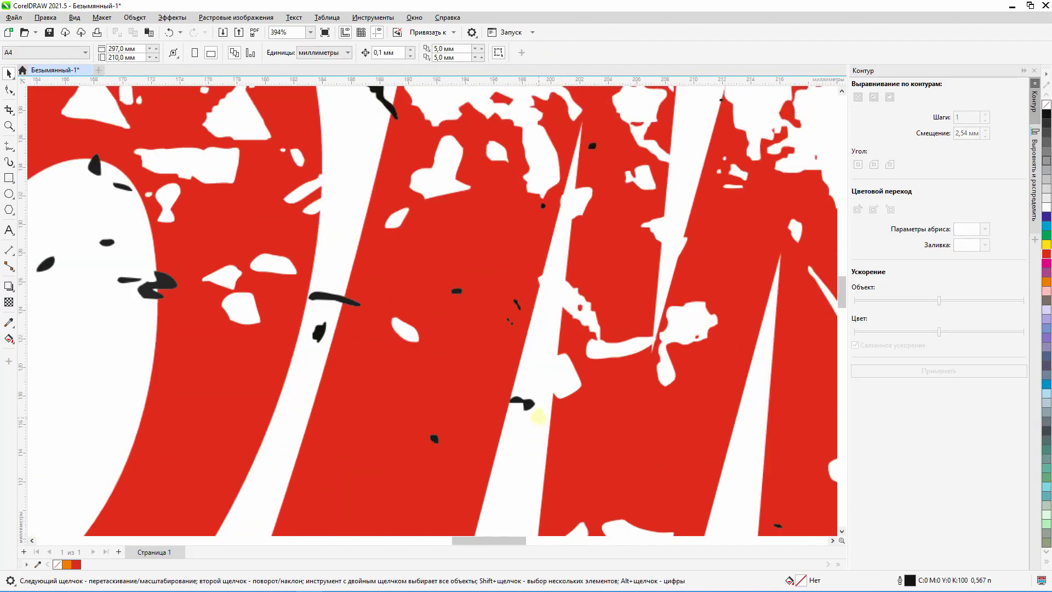
{"action": "scroll", "coordinate": [488, 312], "scroll_direction": "up", "scroll_amount": 3}
{"action": "left_click", "coordinate": [439, 281]}
{"action": "key", "text": "Delete"}
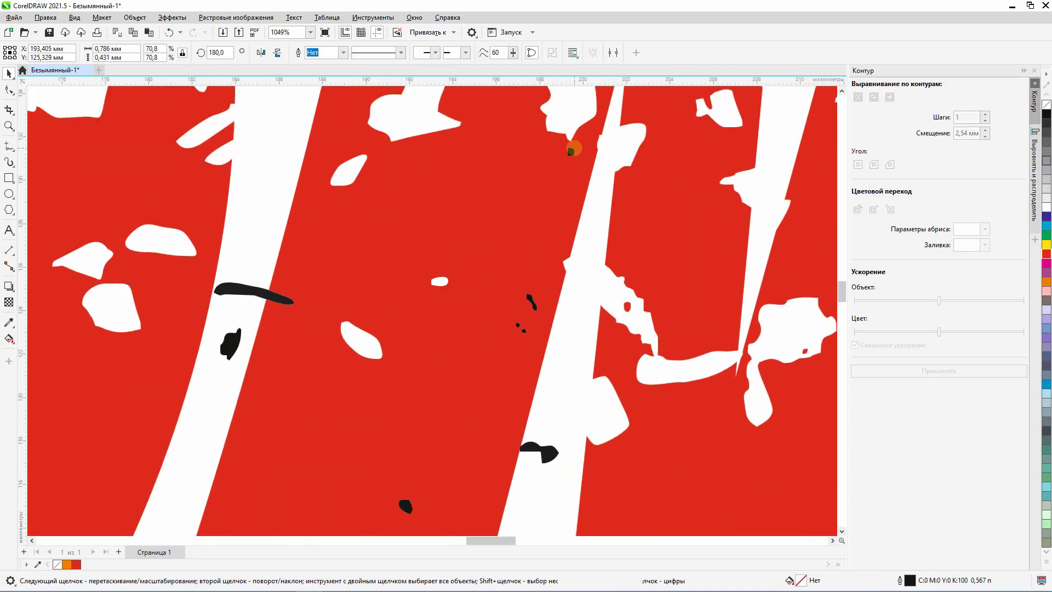
Subtract the tiny shard by the right edge of the M's left stroke, the small one lower down, the thin sliver and the two specks beside it
{"action": "left_click", "coordinate": [571, 152]}
{"action": "scroll", "coordinate": [490, 343], "scroll_direction": "down", "scroll_amount": 2}
{"action": "scroll", "coordinate": [452, 384], "scroll_direction": "up", "scroll_amount": 2}
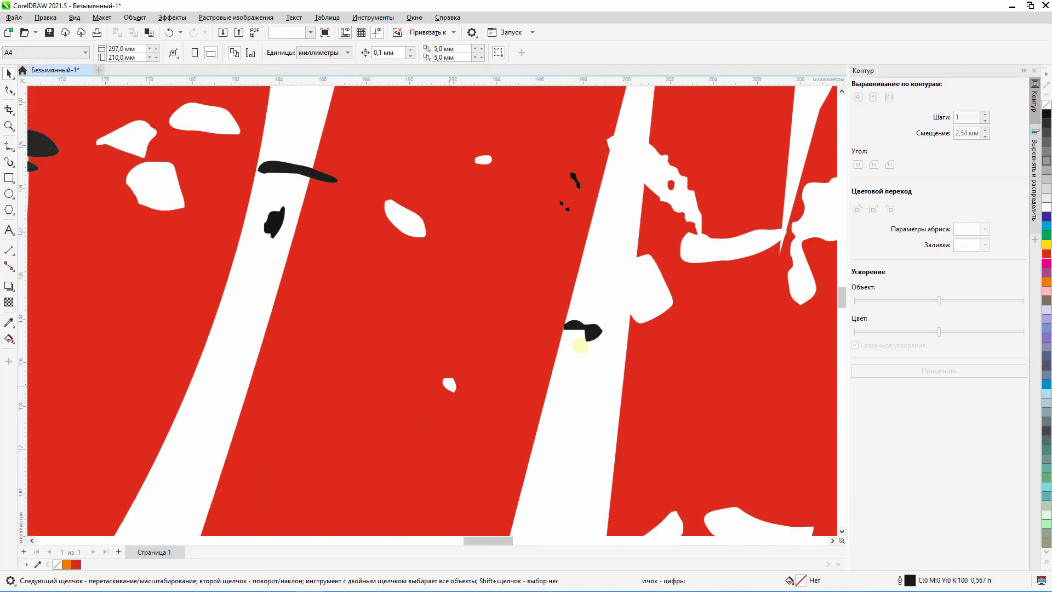
{"action": "left_click", "coordinate": [575, 178]}
{"action": "key", "text": "Delete"}
{"action": "scroll", "coordinate": [570, 200], "scroll_direction": "up", "scroll_amount": 3}
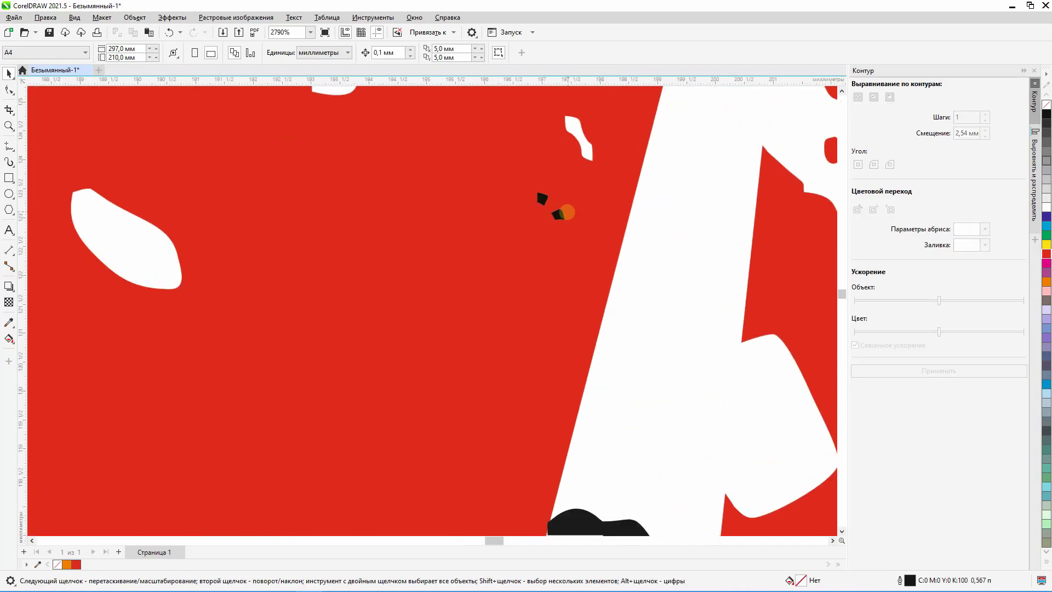
{"action": "left_click", "coordinate": [560, 213]}
{"action": "key", "text": "Delete"}
{"action": "left_click", "coordinate": [542, 199]}
{"action": "key", "text": "Delete"}
Select the BOOM lettering together with all the debris shards and fill everything with red
{"action": "scroll", "coordinate": [469, 264], "scroll_direction": "down", "scroll_amount": 5}
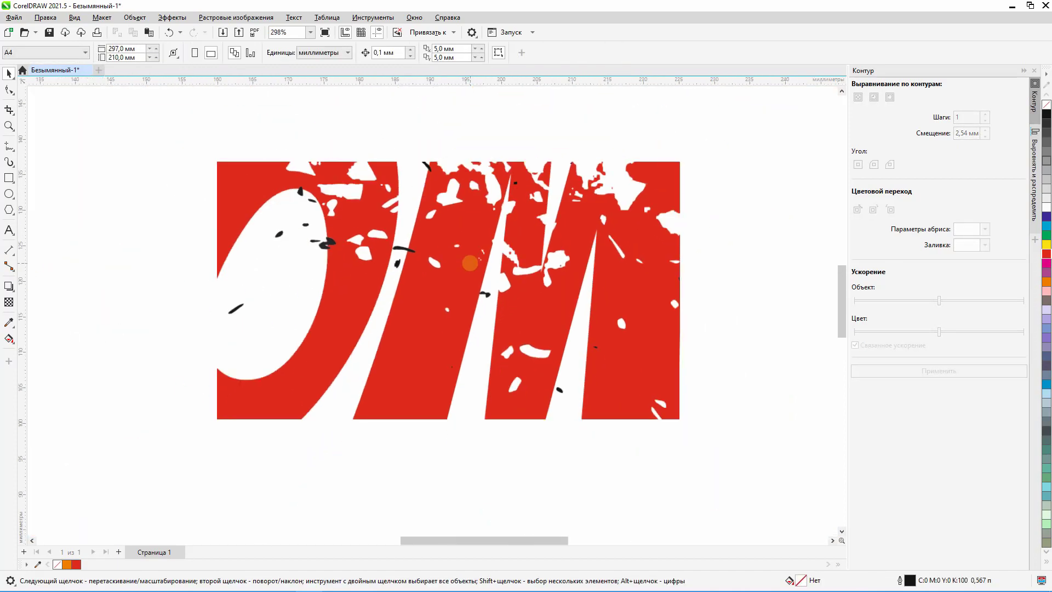
{"action": "scroll", "coordinate": [470, 264], "scroll_direction": "down", "scroll_amount": 2}
{"action": "scroll", "coordinate": [558, 253], "scroll_direction": "down", "scroll_amount": 1}
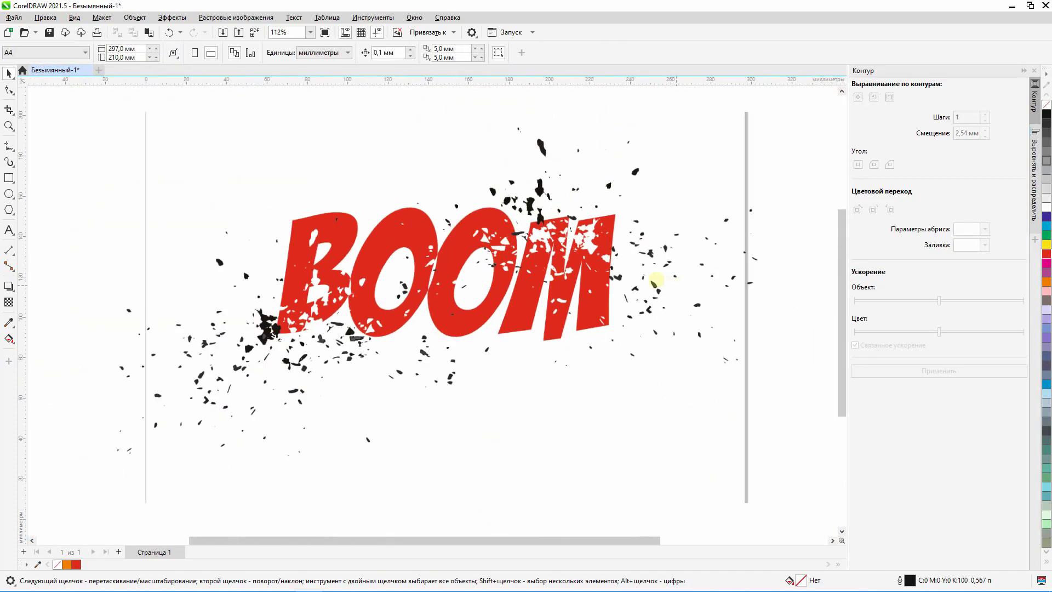
{"action": "scroll", "coordinate": [457, 253], "scroll_direction": "up", "scroll_amount": 2}
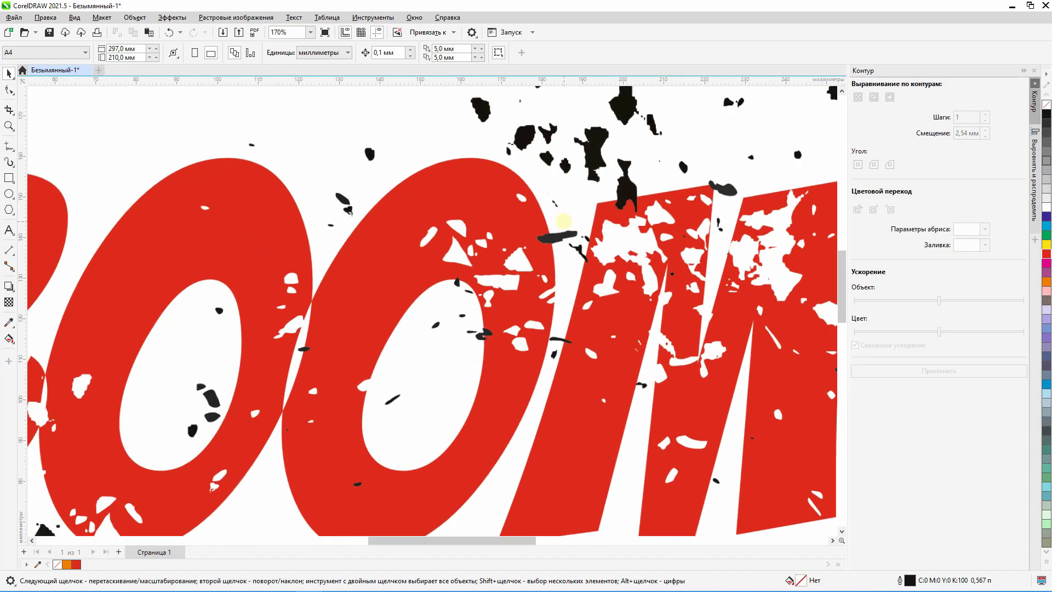
{"action": "scroll", "coordinate": [563, 221], "scroll_direction": "down", "scroll_amount": 4}
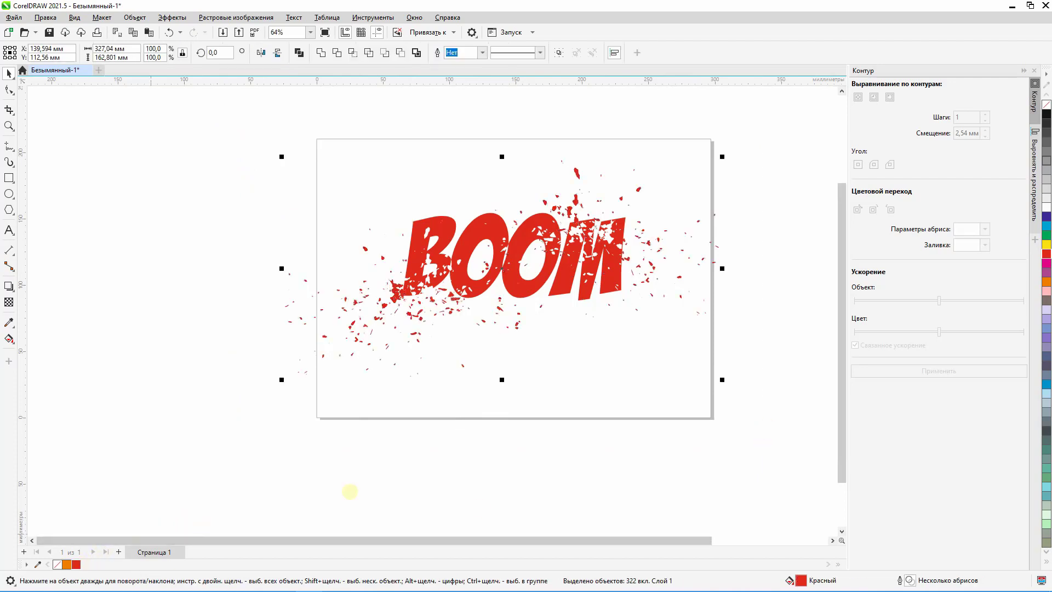
{"action": "scroll", "coordinate": [559, 253], "scroll_direction": "up", "scroll_amount": 2}
{"action": "scroll", "coordinate": [455, 279], "scroll_direction": "down", "scroll_amount": 2}
{"action": "scroll", "coordinate": [526, 230], "scroll_direction": "up", "scroll_amount": 2}
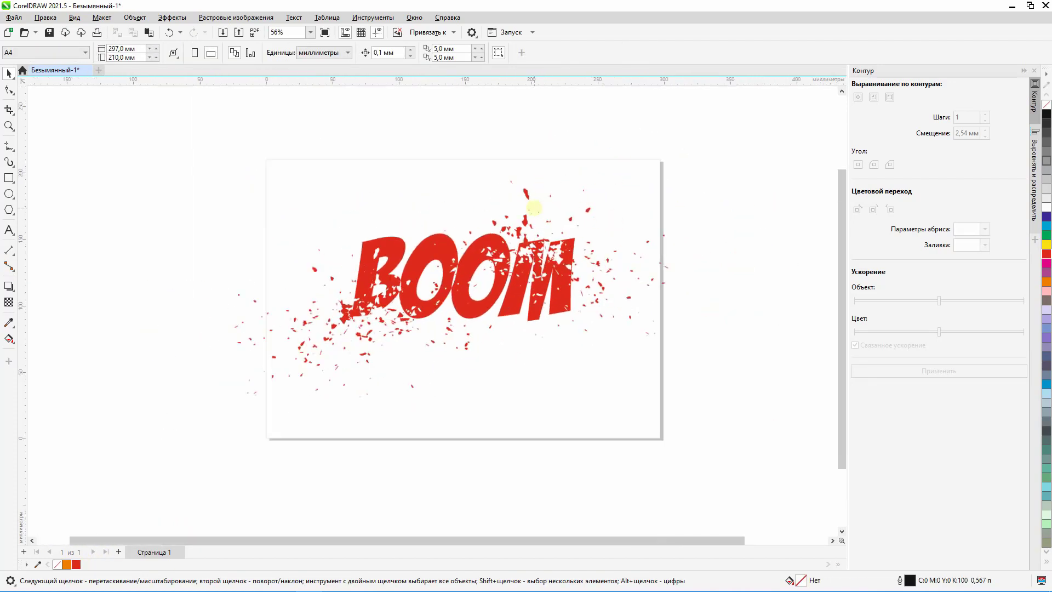
{"action": "scroll", "coordinate": [439, 289], "scroll_direction": "up", "scroll_amount": 1}
{"action": "scroll", "coordinate": [408, 315], "scroll_direction": "down", "scroll_amount": 2}
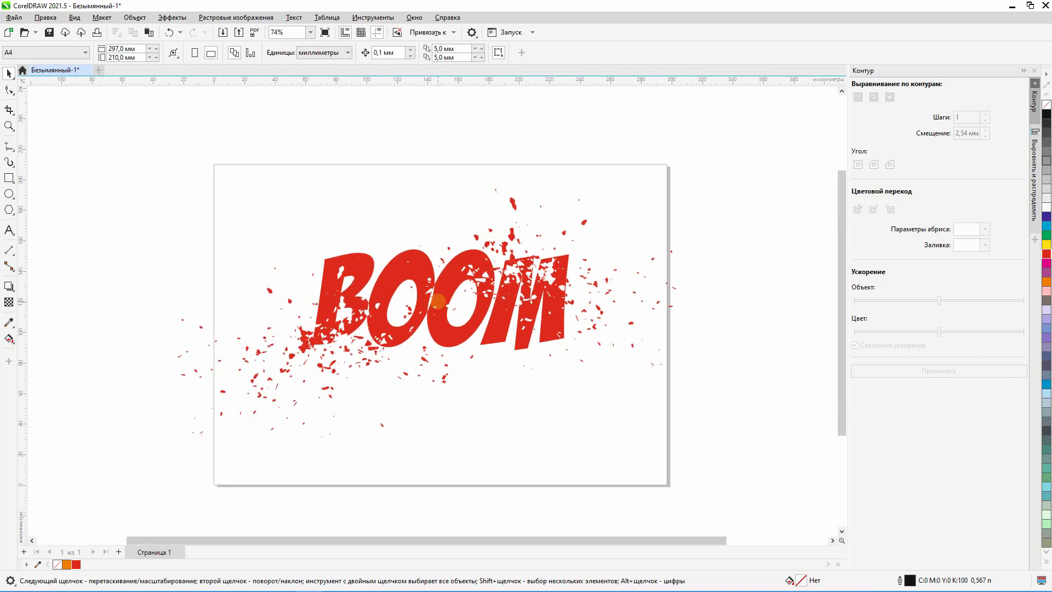
{"action": "scroll", "coordinate": [377, 340], "scroll_direction": "up", "scroll_amount": 1}
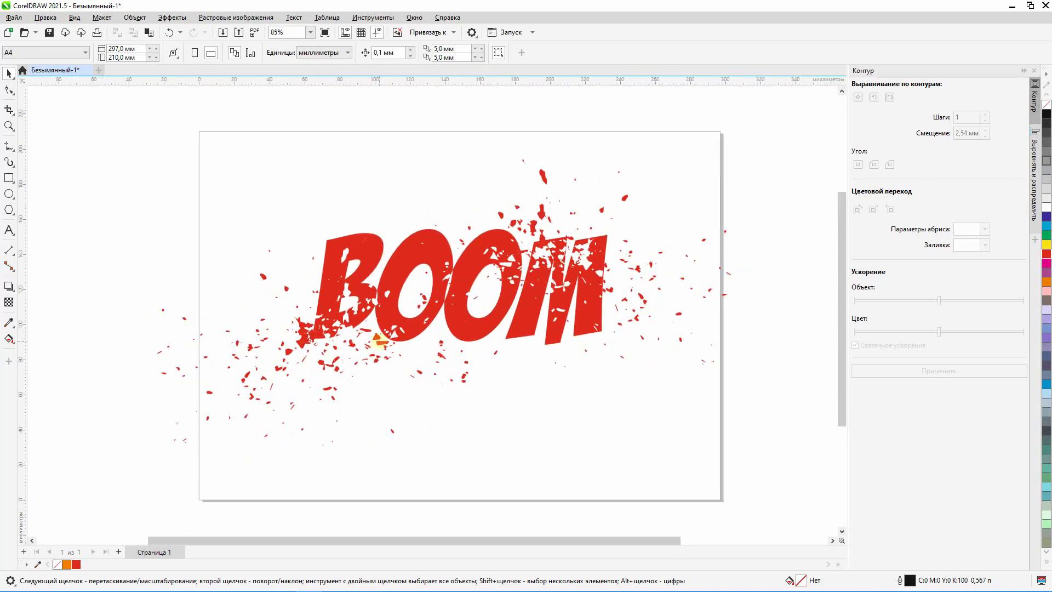